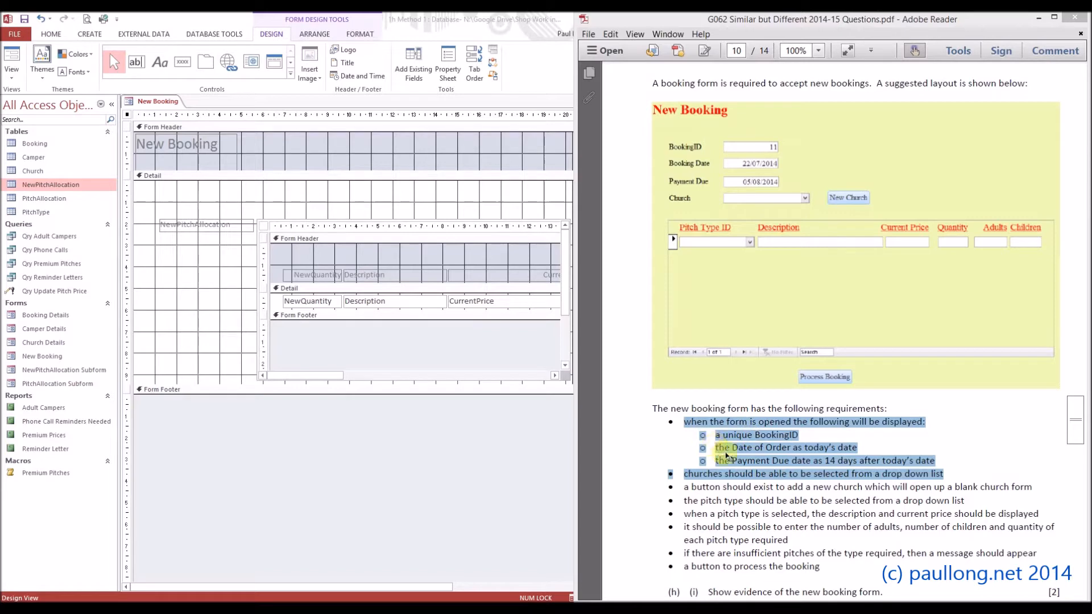
Highlight the Date of Order requirement in the PDF and move the NewPitchAllocation subform down to make room in the form's Detail section.
{"action": "left_click", "coordinate": [837, 451]}
{"action": "left_click_drag", "start_coordinate": [856, 447], "coordinate": [721, 448]}
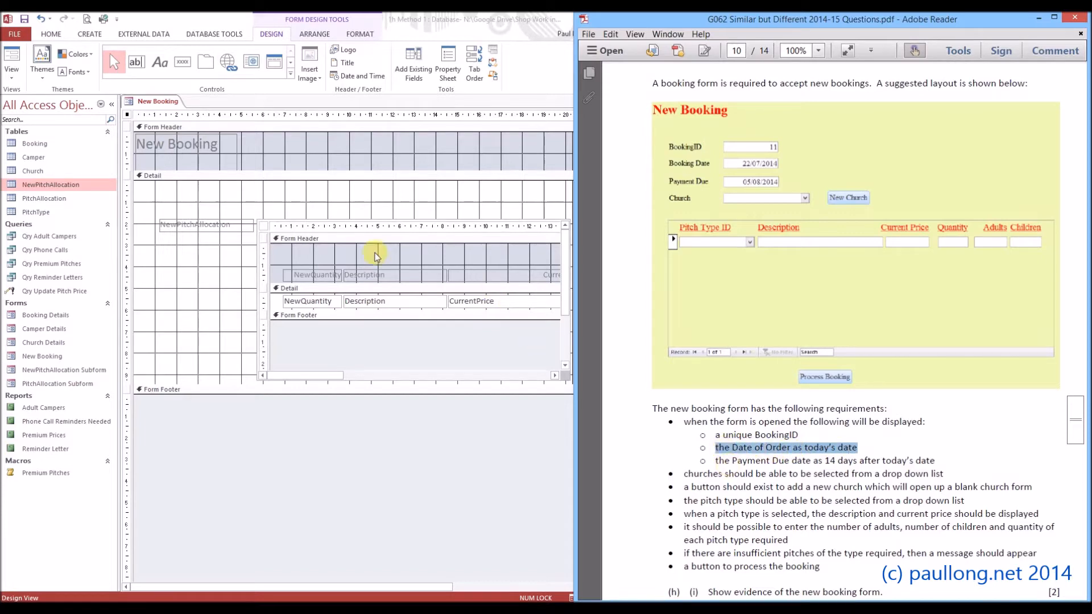
{"action": "left_click", "coordinate": [261, 200]}
{"action": "left_click", "coordinate": [298, 226]}
{"action": "left_click_drag", "start_coordinate": [297, 219], "coordinate": [298, 273]}
{"action": "left_click", "coordinate": [297, 215]}
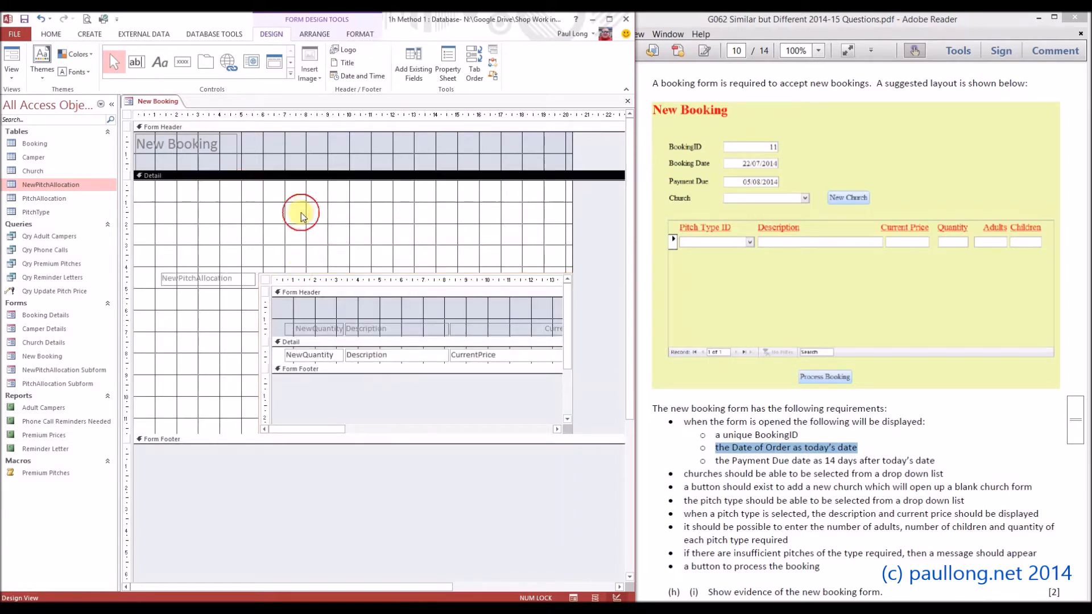
{"action": "left_click", "coordinate": [162, 64]}
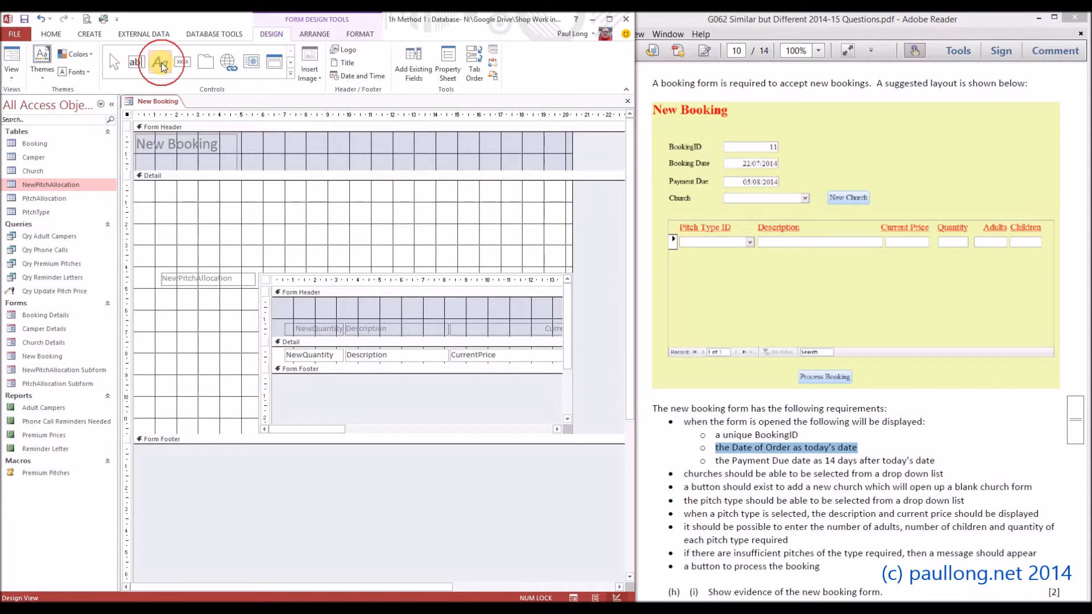
{"action": "mouse_move", "coordinate": [242, 203]}
{"action": "left_mouse_down"}
{"action": "mouse_move", "coordinate": [341, 224]}
{"action": "mouse_move", "coordinate": [358, 217]}
{"action": "left_mouse_up"}
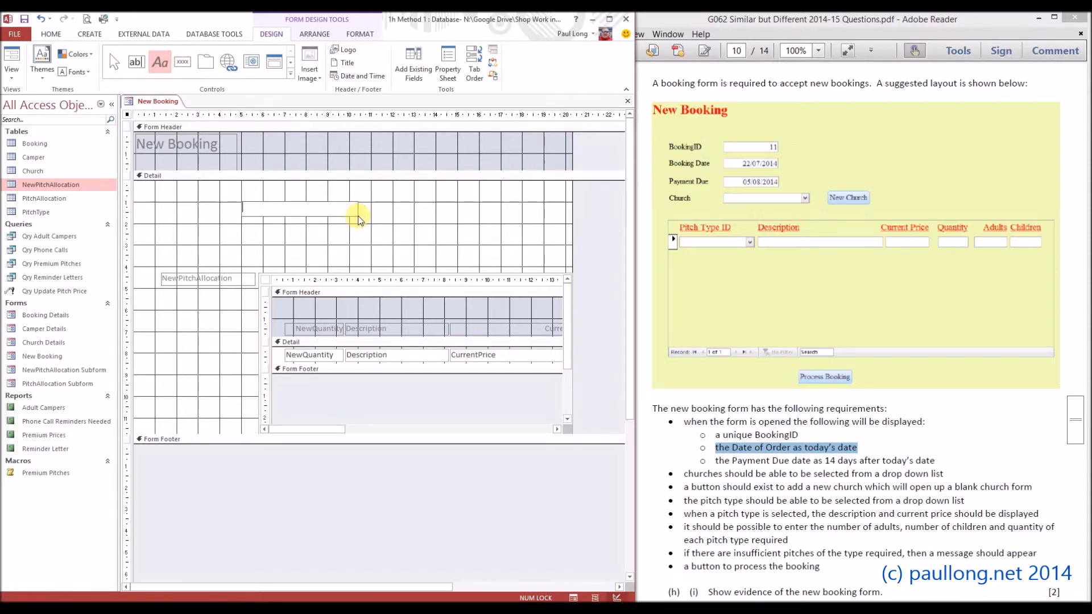
{"action": "left_click", "coordinate": [312, 227]}
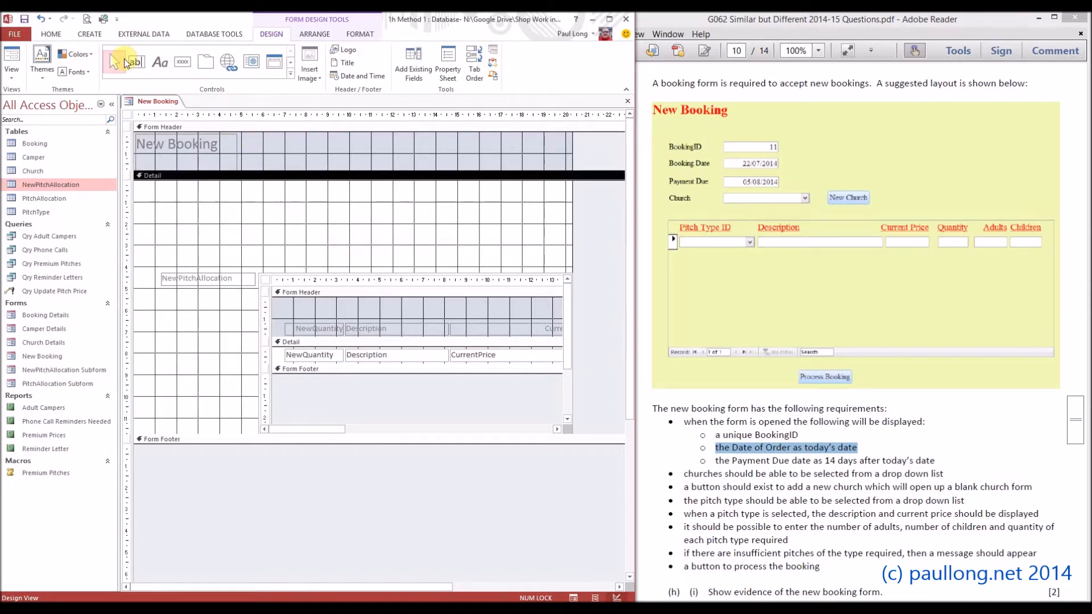
Draw a text box about 5.1 cm wide above the subform and caption its label "Booking Date".
{"action": "left_click", "coordinate": [128, 63]}
{"action": "left_click_drag", "start_coordinate": [240, 202], "coordinate": [348, 214]}
{"action": "left_click", "coordinate": [291, 209]}
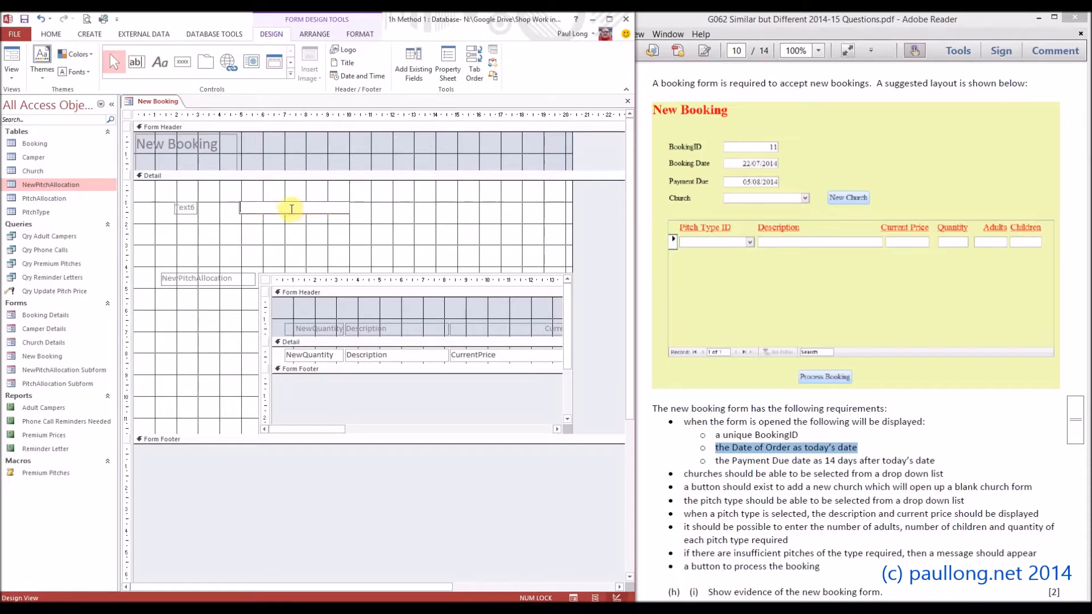
{"action": "left_click", "coordinate": [188, 208]}
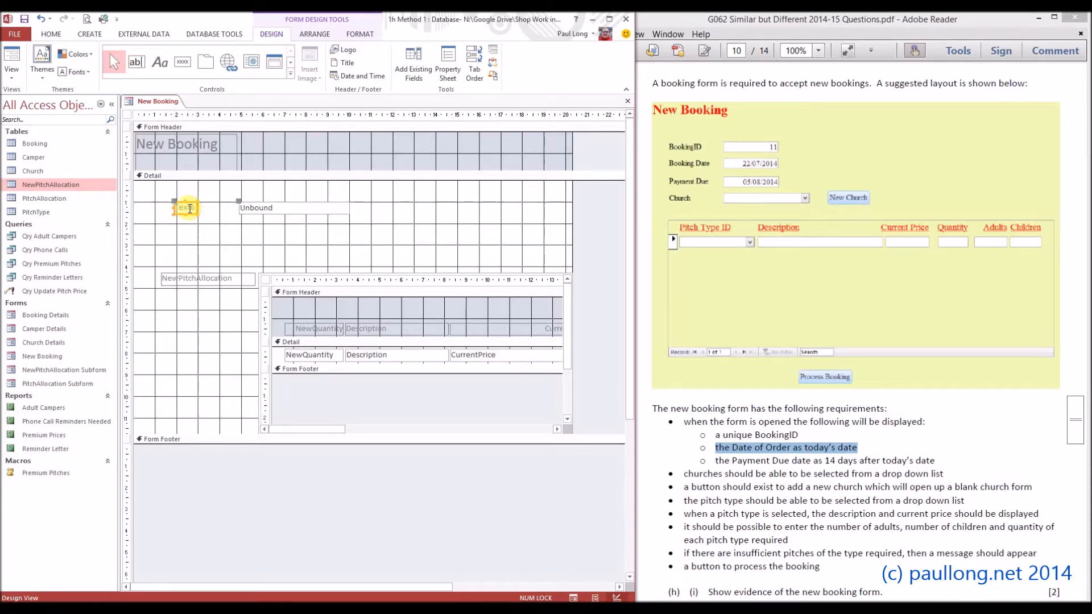
{"action": "key", "text": "Delete"}
{"action": "type", "text": "Booking Date"}
{"action": "key", "text": "Delete"}
Make the Booking Date text box display today's date with the expression =date().
{"action": "left_click", "coordinate": [299, 204]}
{"action": "type", "text": "=date()"}
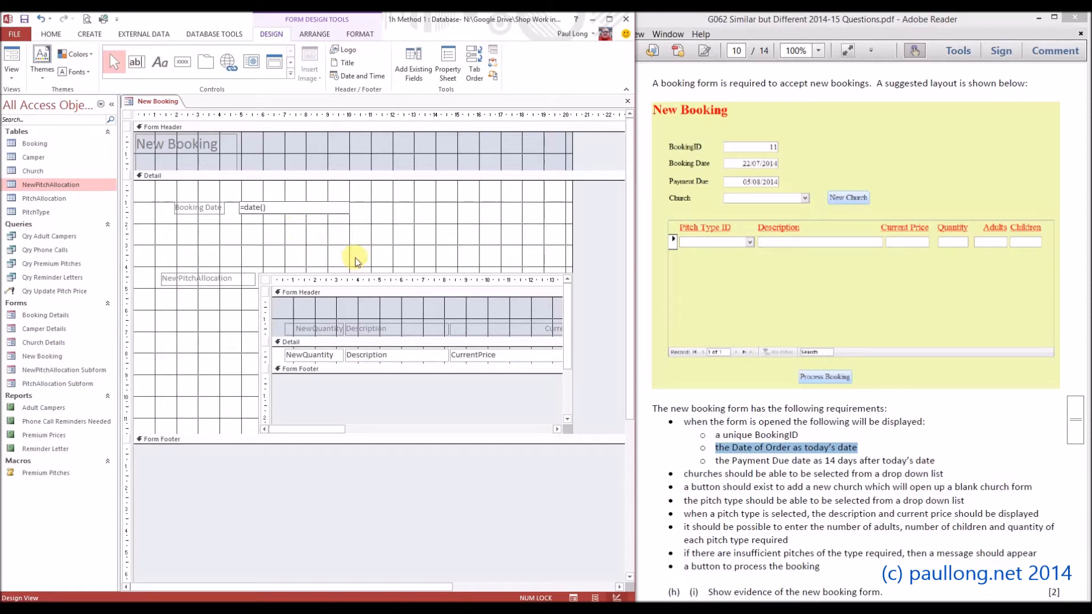
{"action": "left_click", "coordinate": [398, 233]}
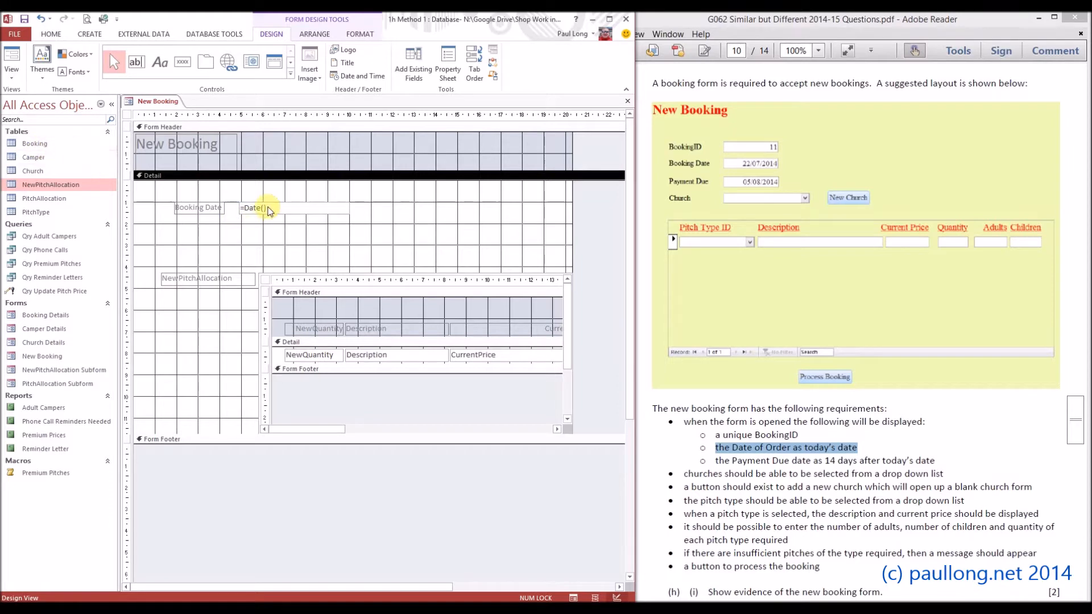
Rename the Booking Date text box as NewBookingDate.
{"action": "left_click", "coordinate": [269, 209]}
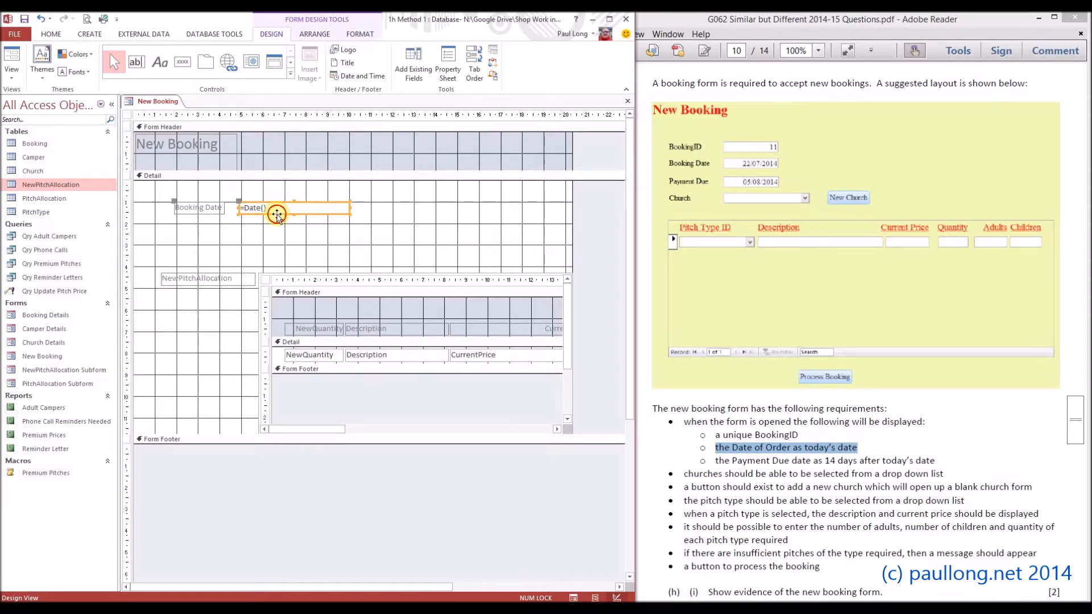
{"action": "double_click", "coordinate": [277, 215]}
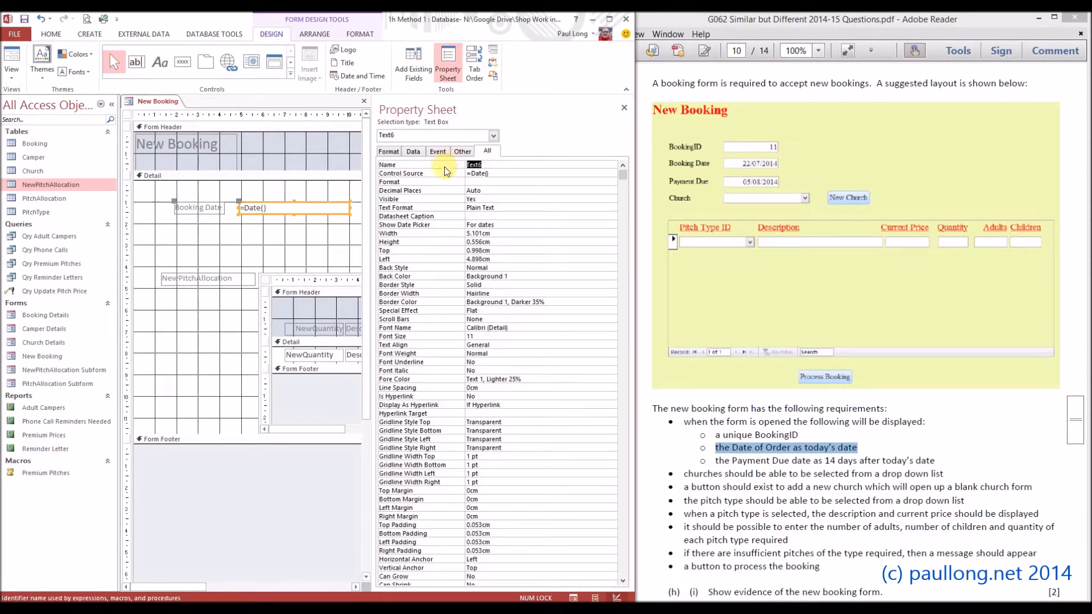
{"action": "type", "text": "NewBookingDate"}
{"action": "left_click", "coordinate": [326, 237]}
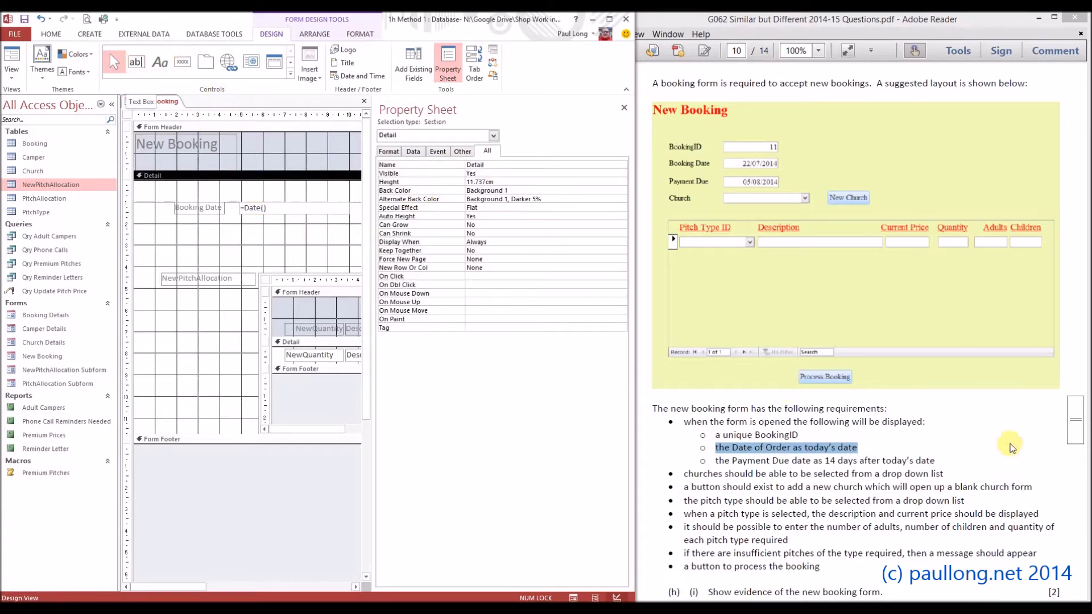
Highlight the Payment Due requirement and draw a text box about 5.1 cm wide below Booking Date, captioning its label "Payment Due".
{"action": "left_click", "coordinate": [933, 460]}
{"action": "left_click_drag", "start_coordinate": [935, 460], "coordinate": [716, 461]}
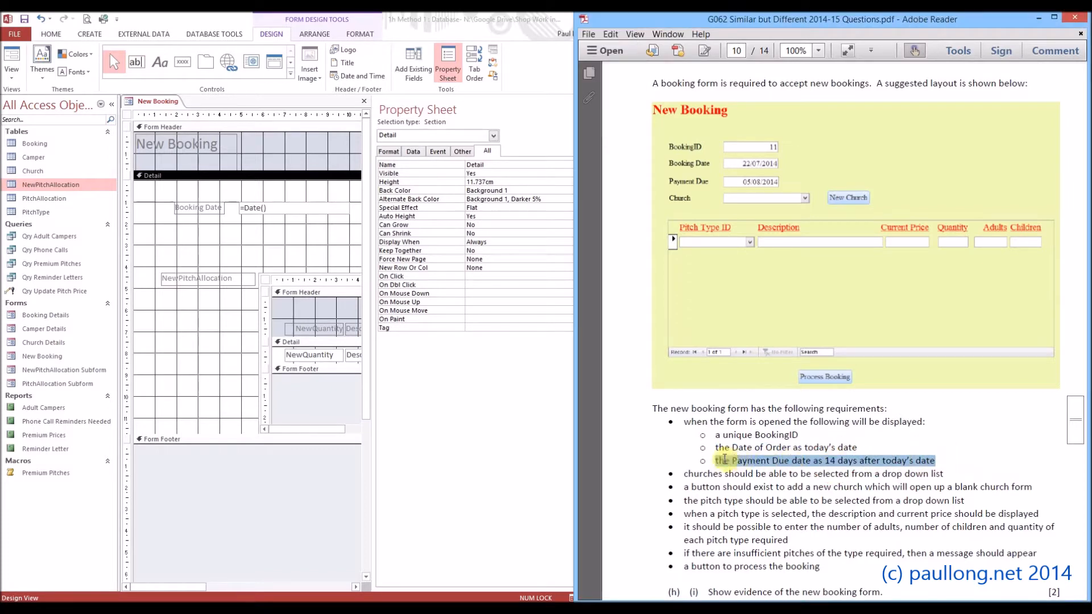
{"action": "left_click", "coordinate": [139, 67]}
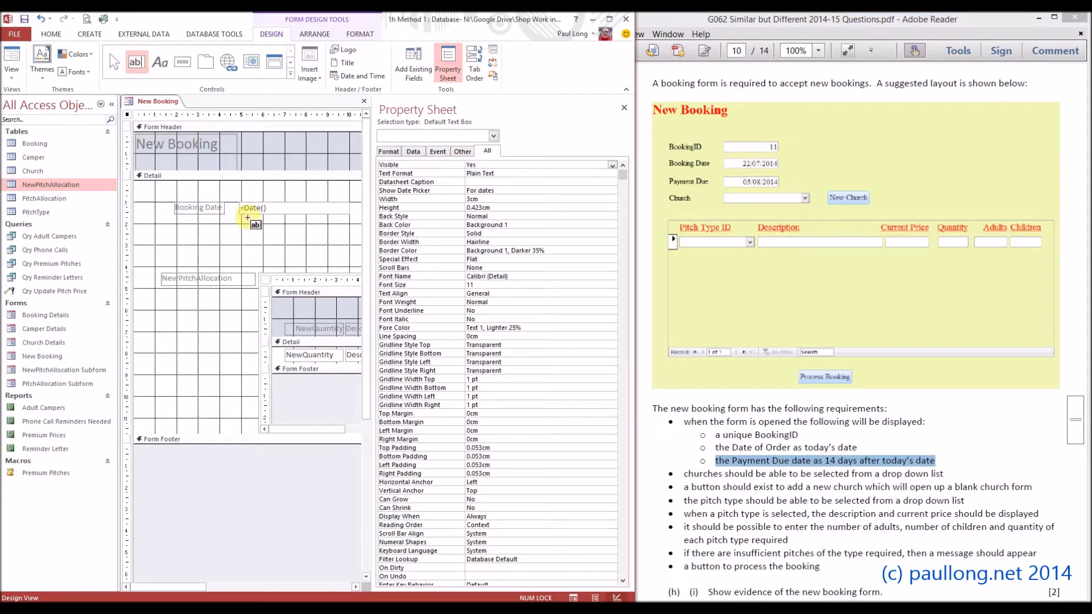
{"action": "left_click_drag", "start_coordinate": [242, 222], "coordinate": [351, 236]}
{"action": "left_click", "coordinate": [185, 228]}
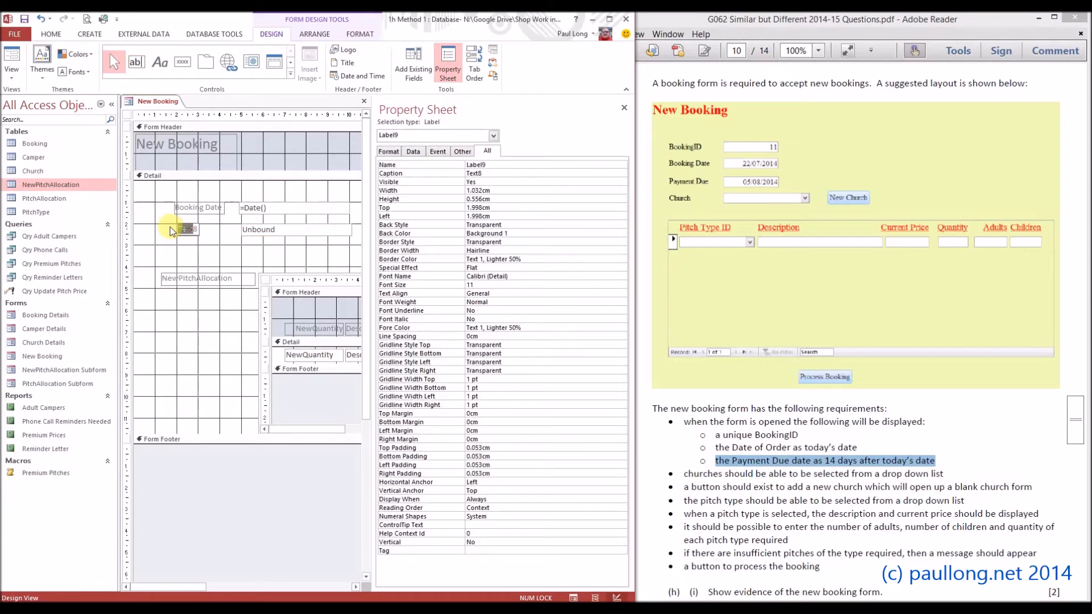
{"action": "type", "text": "Payment Due"}
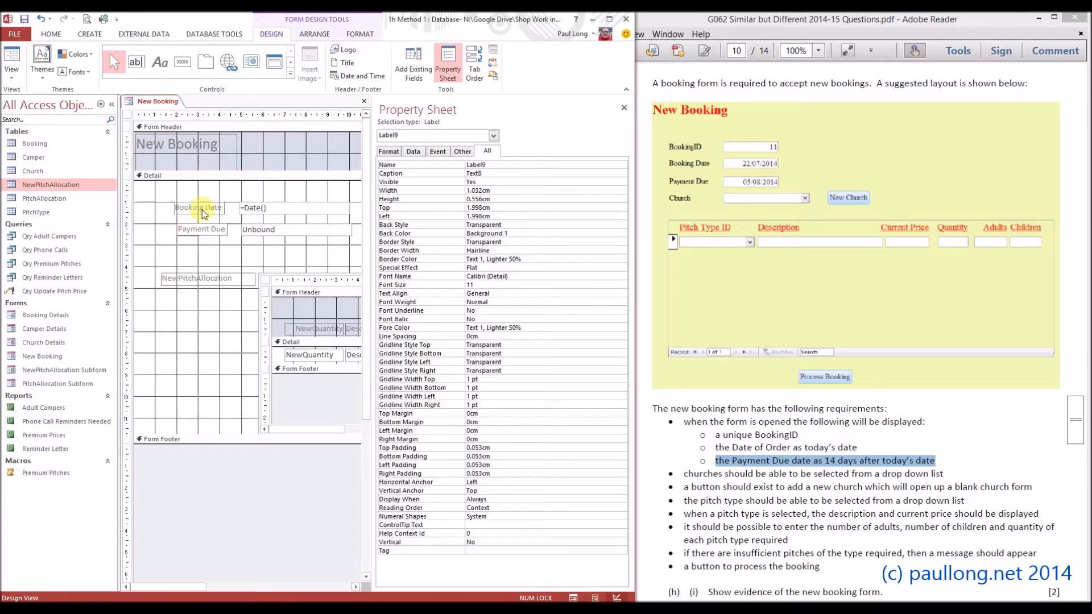
Rename the Payment Due text box as NewPaymentDue.
{"action": "left_click", "coordinate": [282, 235]}
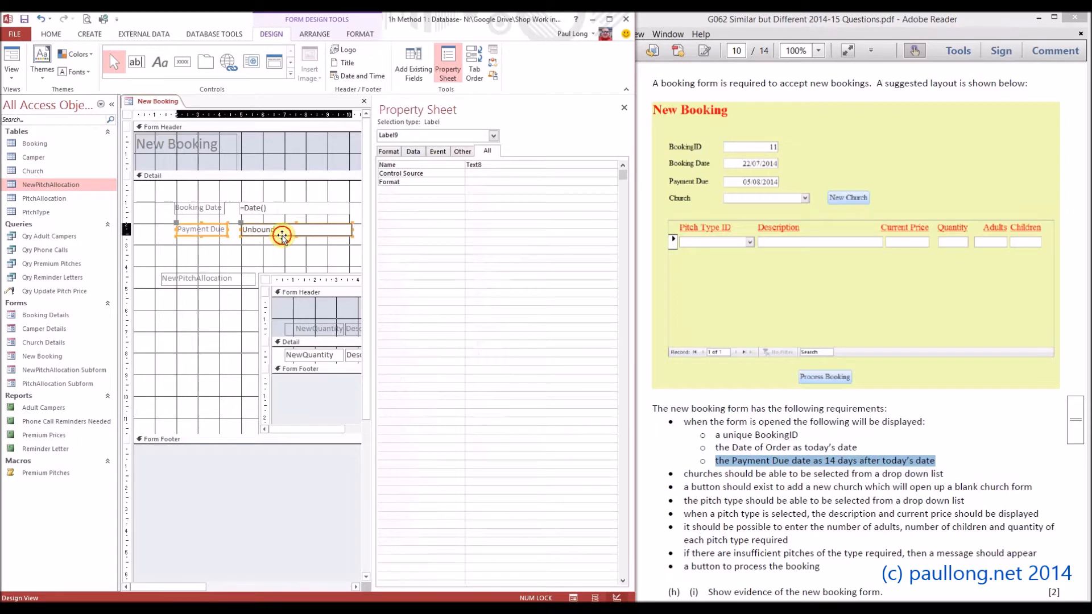
{"action": "left_click", "coordinate": [447, 166]}
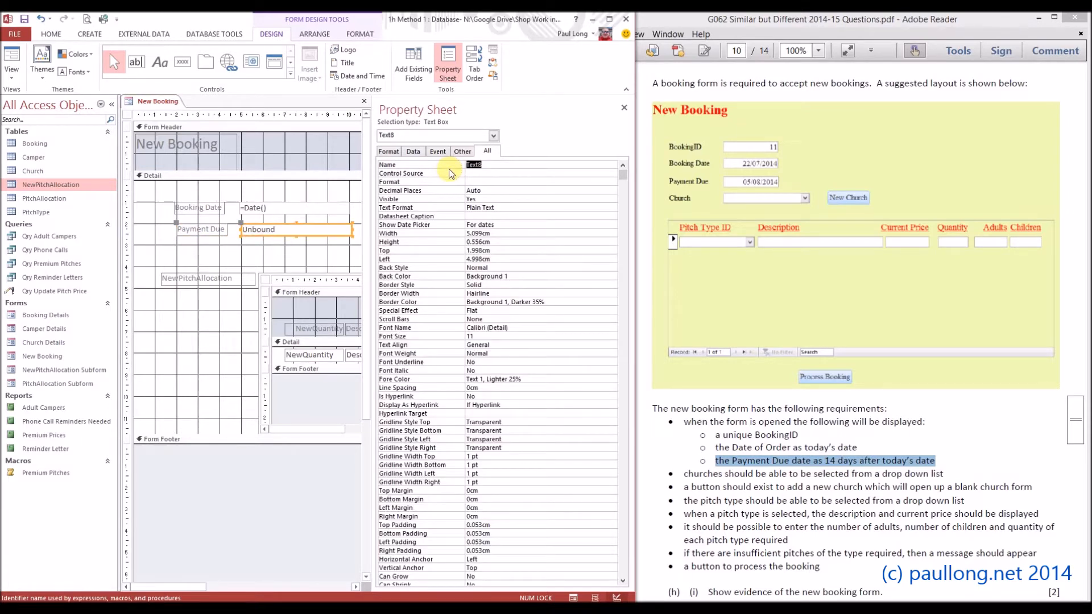
{"action": "type", "text": "NewPaymentDue"}
Set the Payment Due text box to 14 days after today with the expression =DateAdd("d",14,Date()).
{"action": "left_click", "coordinate": [286, 223]}
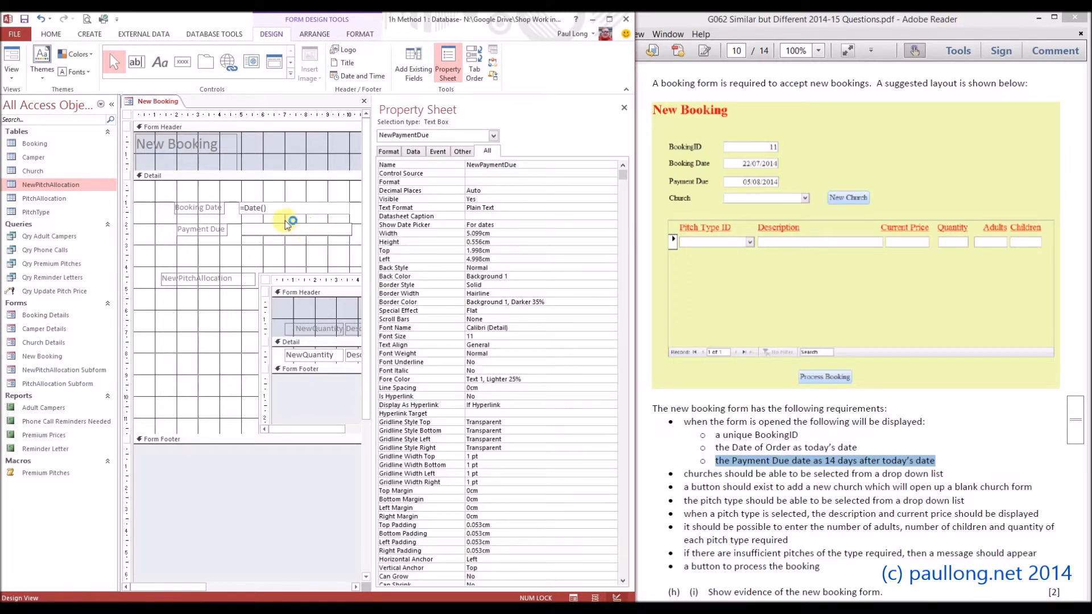
{"action": "left_click", "coordinate": [261, 230]}
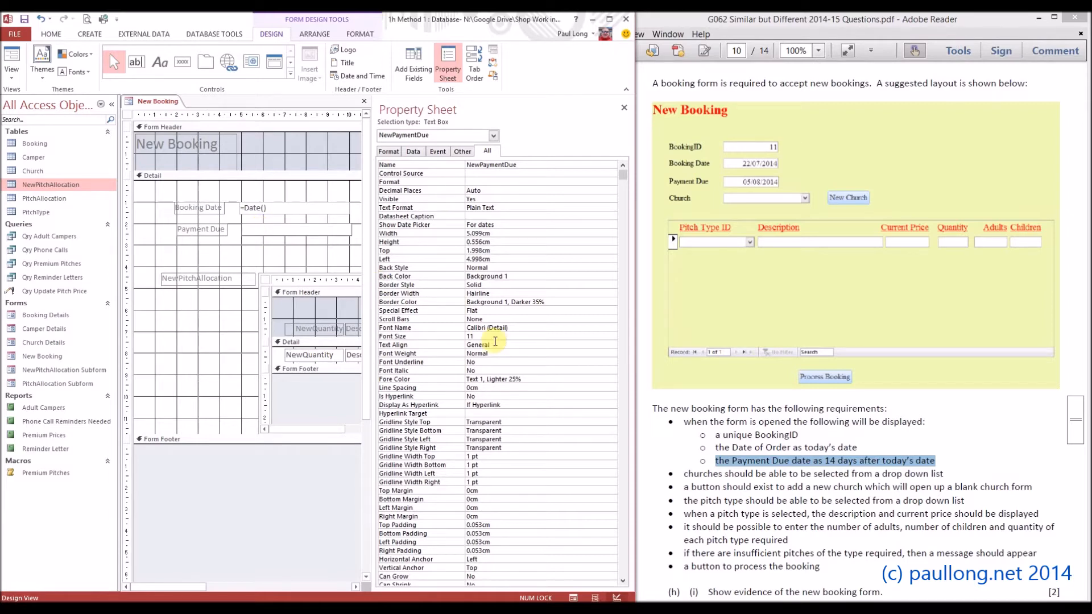
{"action": "type", "text": "=dateadd(\"d\",14,date("}
{"action": "key", "text": "Return"}
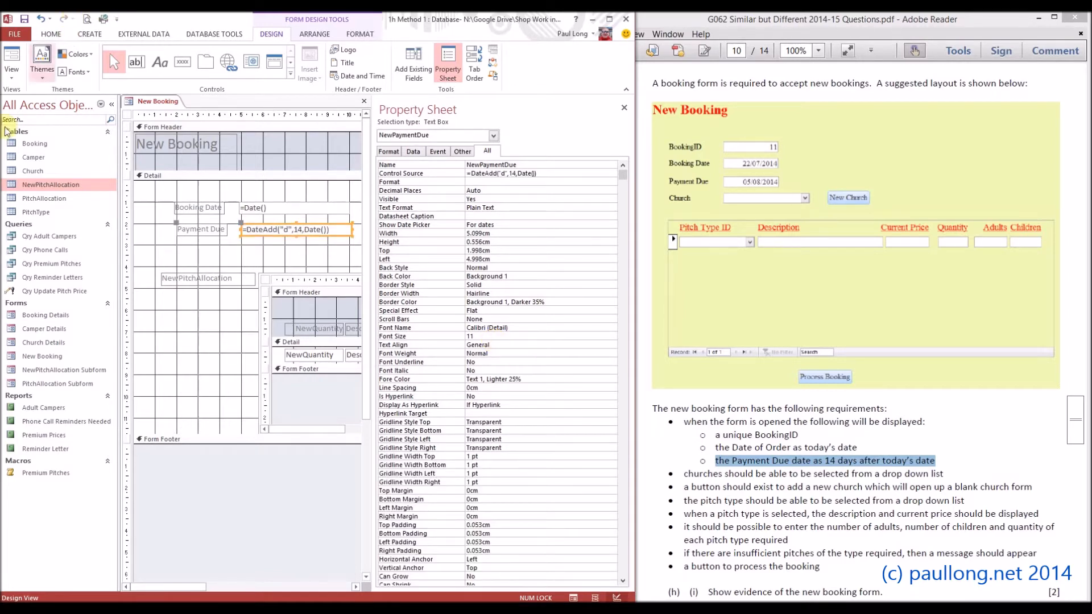
Check the booking and payment due dates in Form View and return to Design View.
{"action": "left_click", "coordinate": [11, 59]}
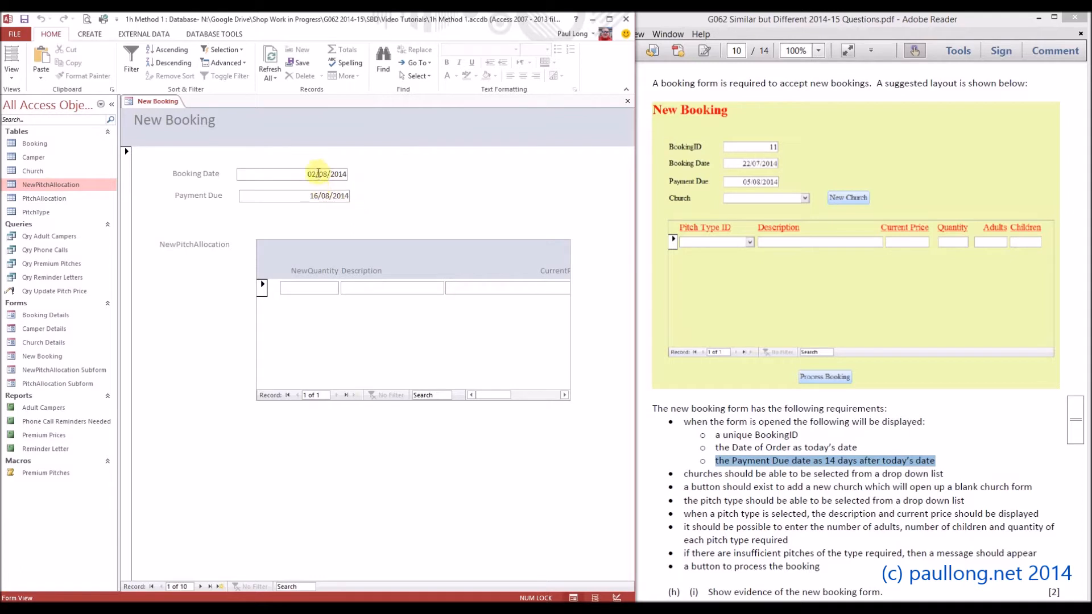
{"action": "left_click", "coordinate": [12, 73]}
{"action": "left_click", "coordinate": [52, 152]}
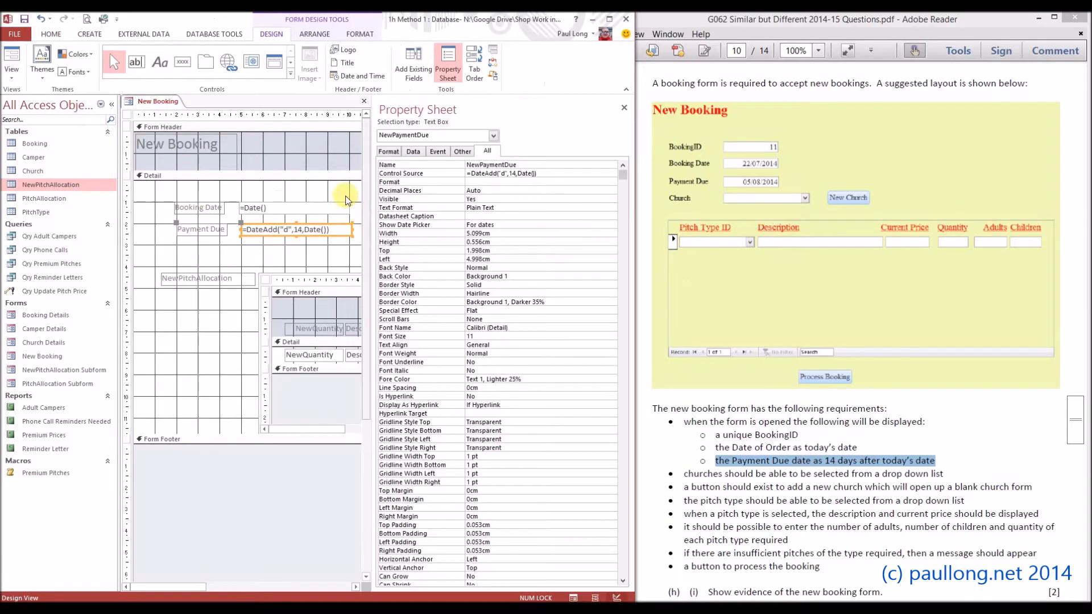
Draw a text box about 4.6 cm wide above Booking Date and caption its label "Booking ID".
{"action": "left_click", "coordinate": [138, 63]}
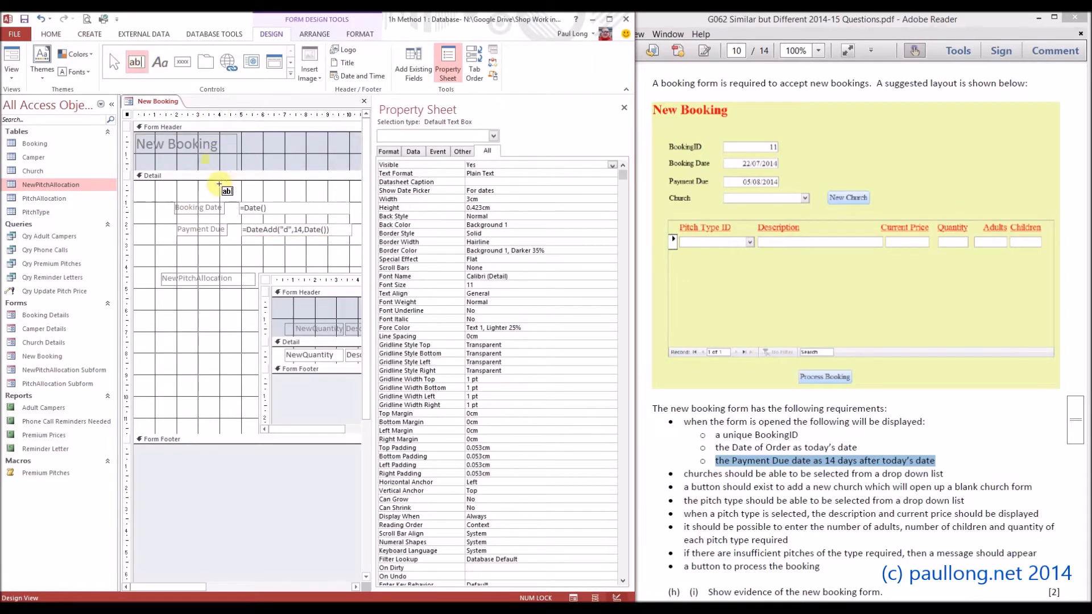
{"action": "left_click_drag", "start_coordinate": [236, 185], "coordinate": [334, 198]}
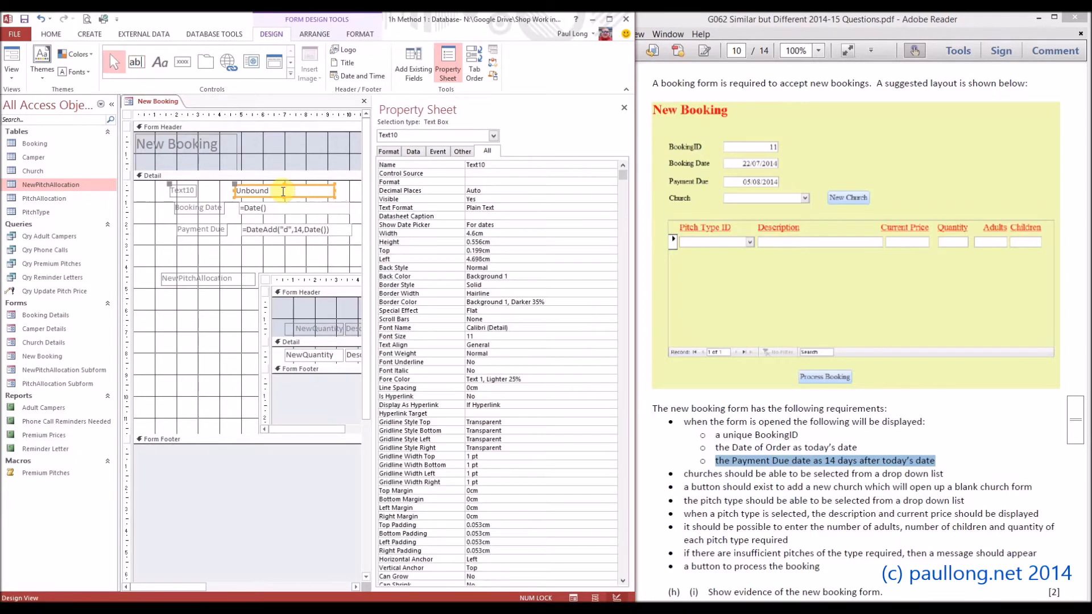
{"action": "left_click", "coordinate": [187, 192]}
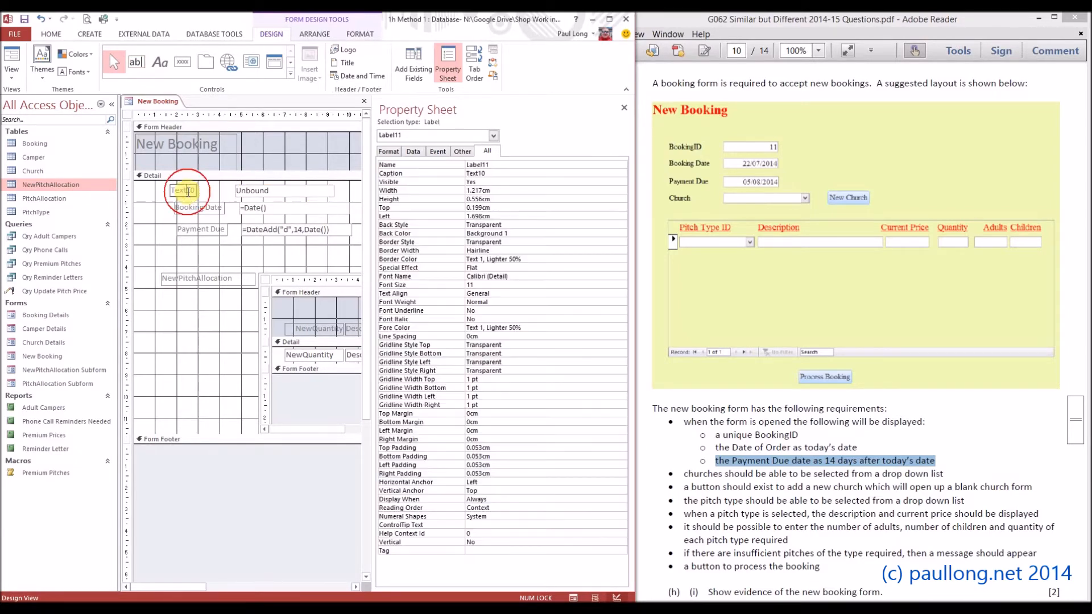
{"action": "key", "text": "F2"}
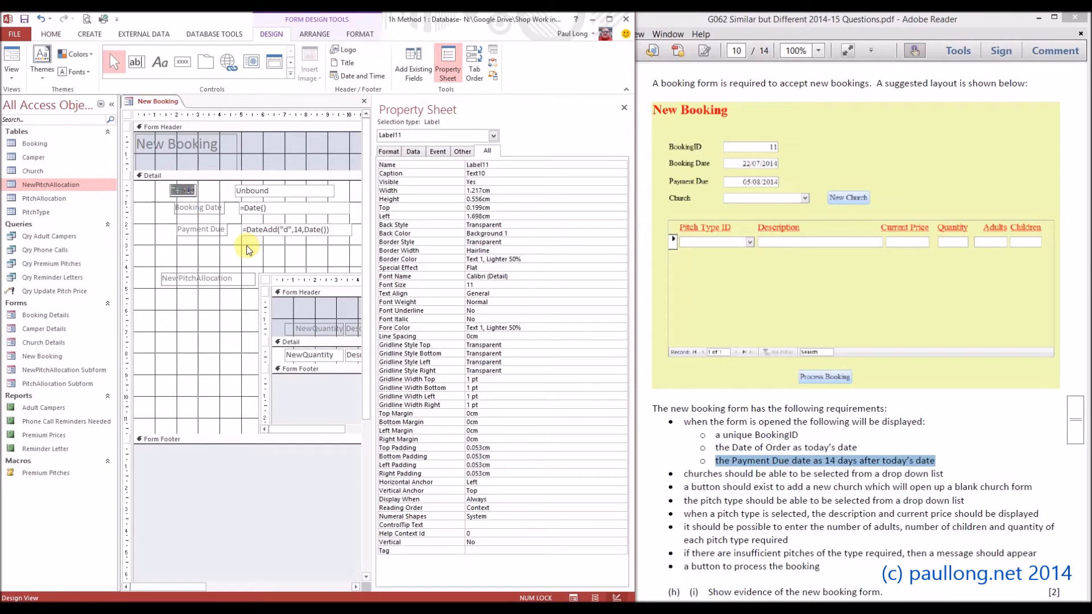
{"action": "type", "text": "Booking ID"}
Rename the Booking ID text box as NewBookingID and open its control source for editing on the form.
{"action": "left_click", "coordinate": [301, 197]}
{"action": "left_click", "coordinate": [478, 165]}
{"action": "left_click", "coordinate": [445, 164]}
{"action": "type", "text": "Ne"}
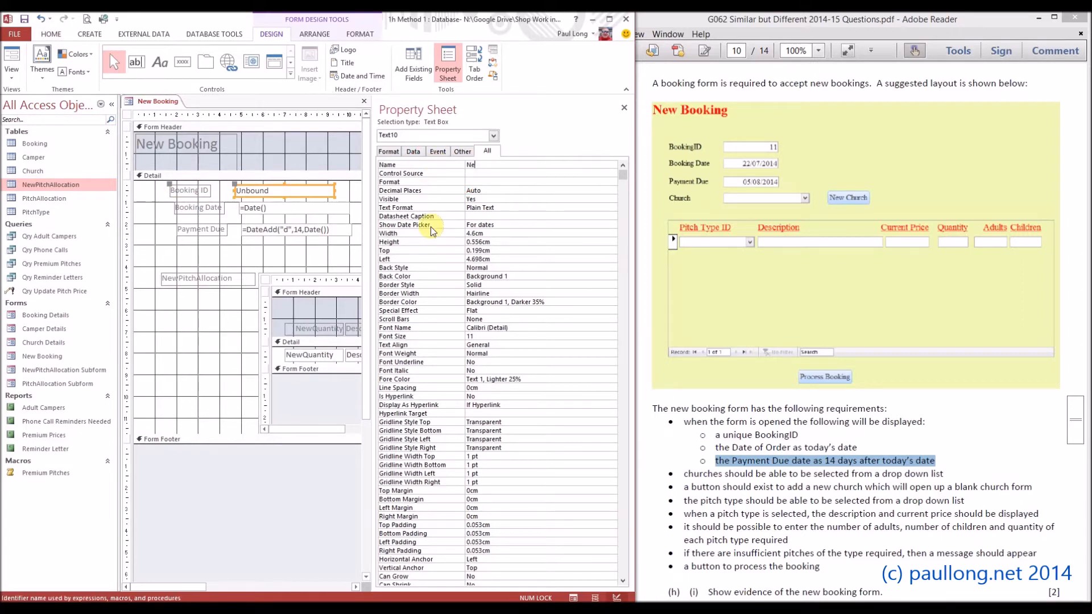
{"action": "type", "text": "wBookingID"}
{"action": "left_click", "coordinate": [260, 192]}
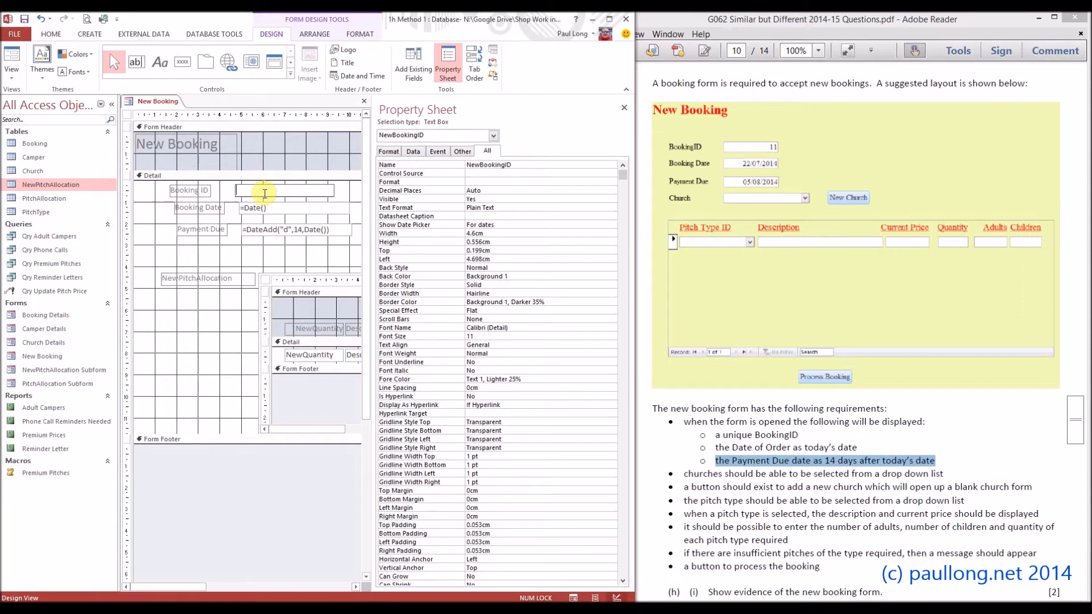
Examine the last BookingID and the blank new record in the Booking table, and close the table.
{"action": "double_click", "coordinate": [37, 143]}
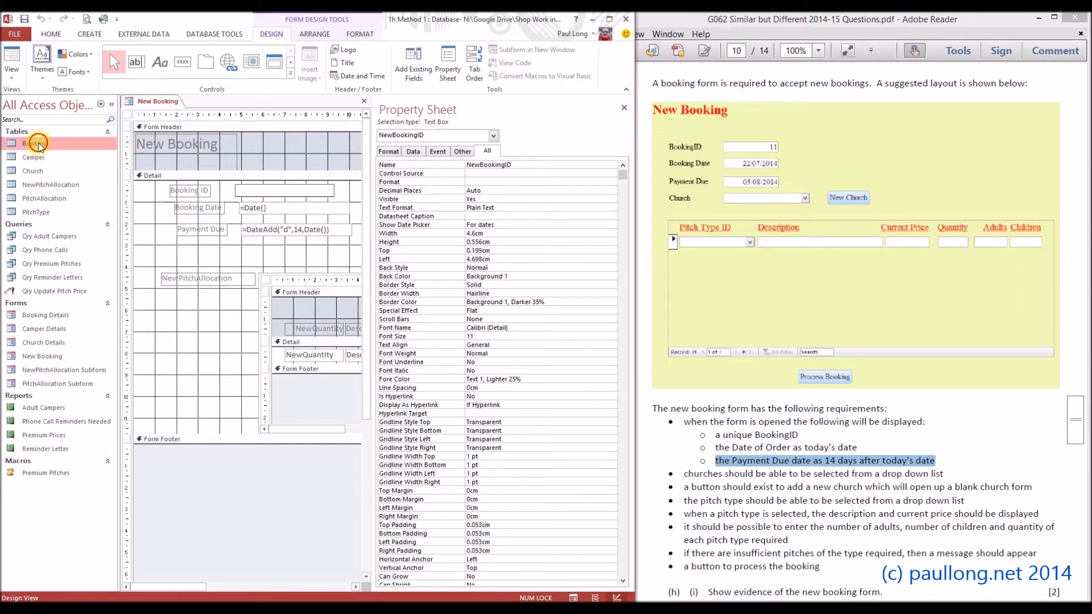
{"action": "left_click", "coordinate": [173, 124]}
{"action": "left_click_drag", "start_coordinate": [179, 228], "coordinate": [206, 228]}
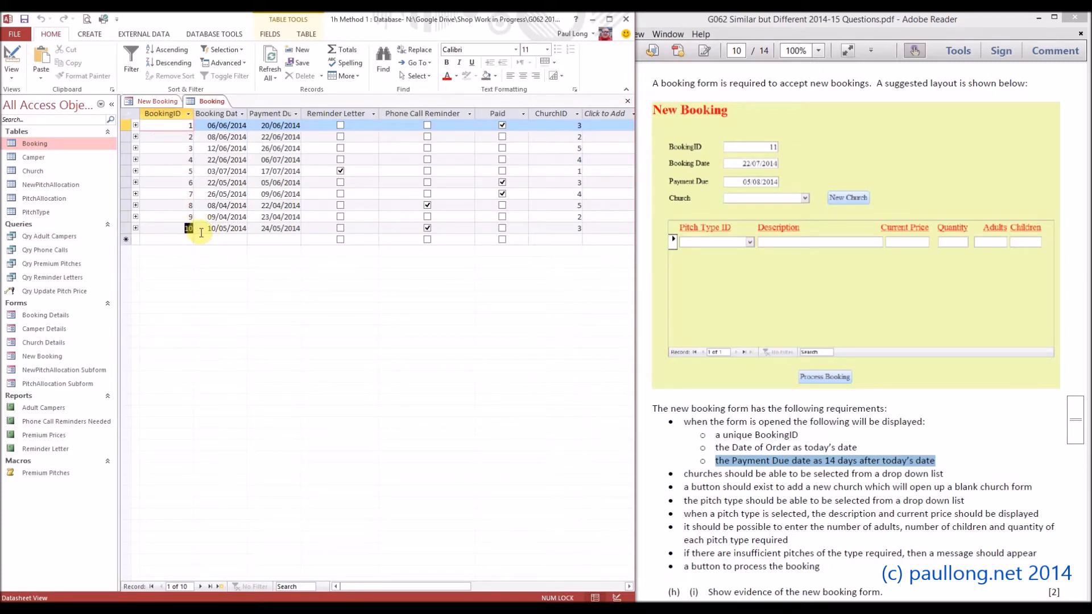
{"action": "left_click_drag", "start_coordinate": [201, 233], "coordinate": [196, 230]}
{"action": "left_click", "coordinate": [178, 228]}
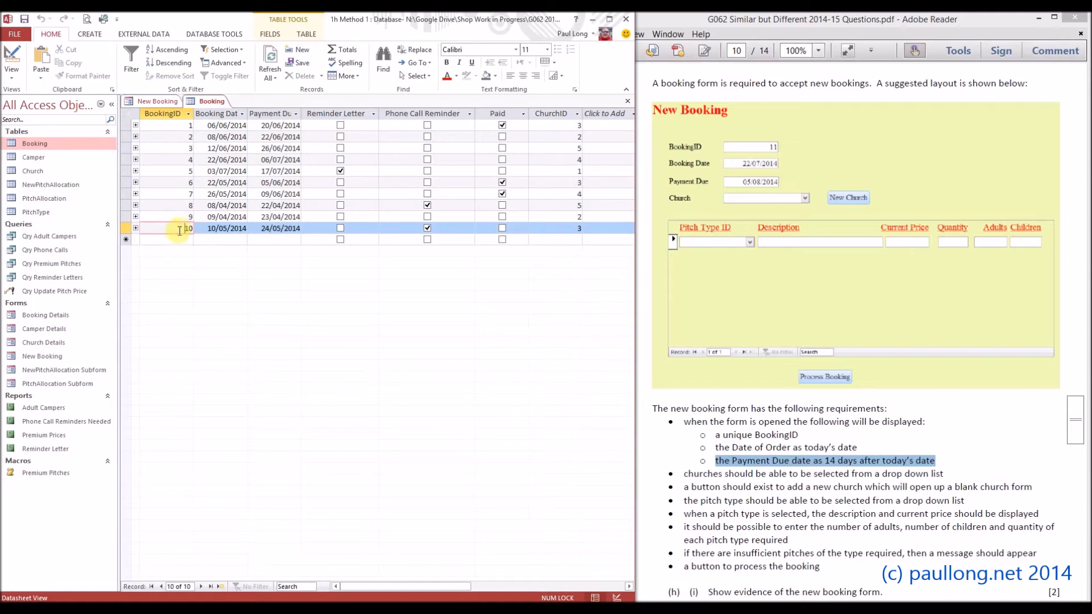
{"action": "left_click", "coordinate": [181, 238]}
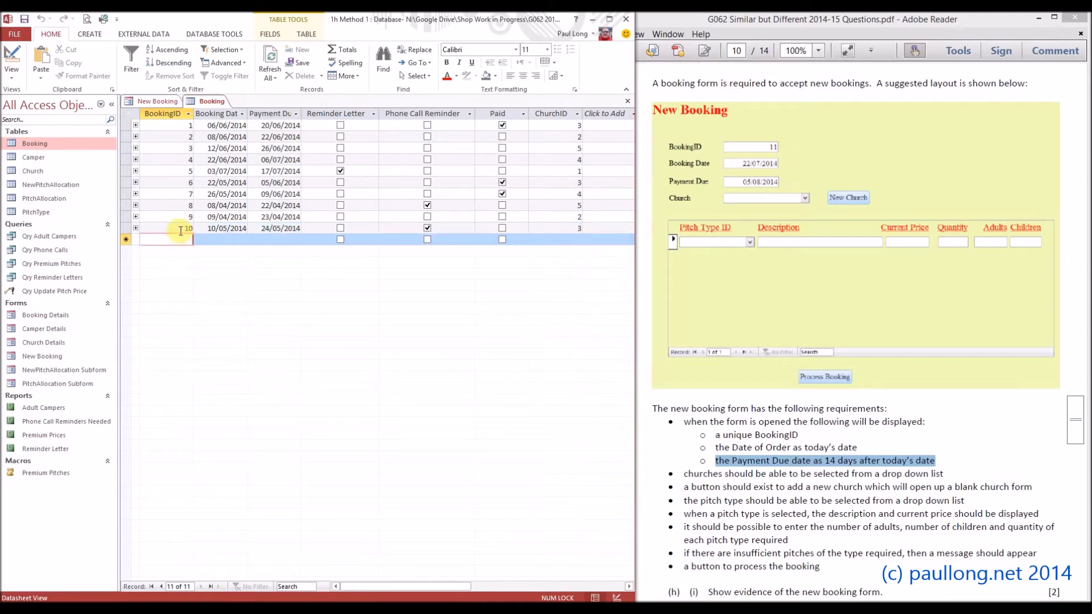
{"action": "left_click", "coordinate": [181, 228]}
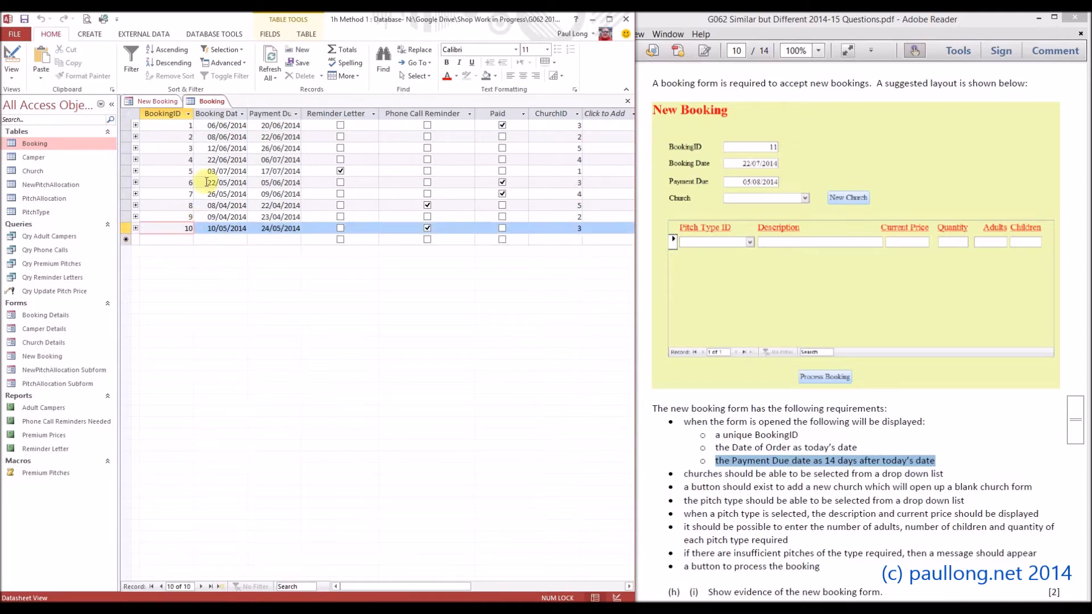
{"action": "right_click", "coordinate": [209, 103]}
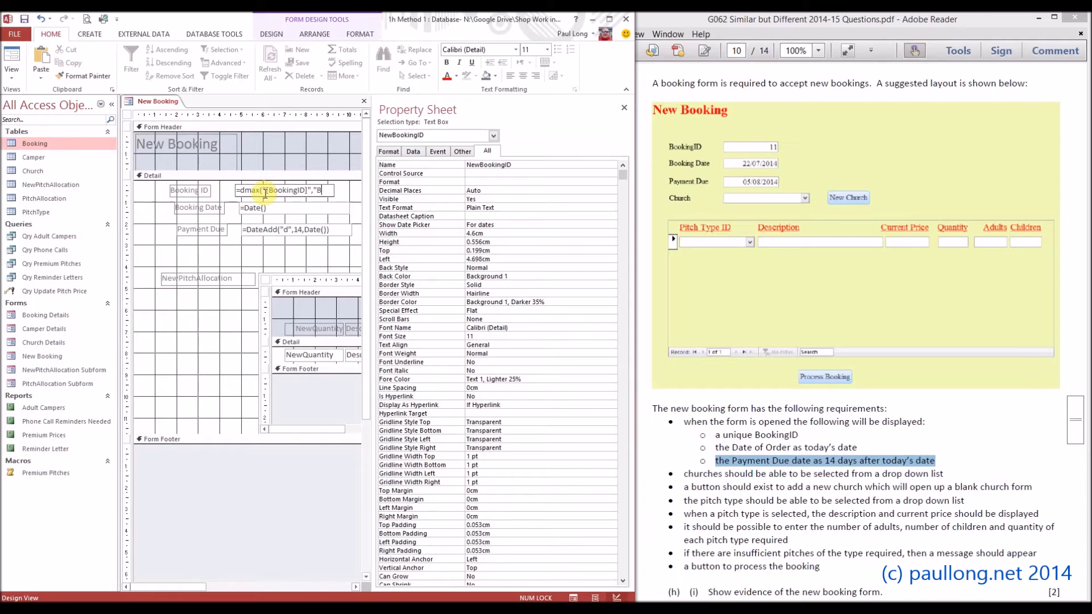
Set the NewBookingID control source to =DMax("[BookingID]","Booking")+1 and widen the text box until the whole expression fits.
{"action": "type", "text": "king\")+1"}
{"action": "key", "text": "Return"}
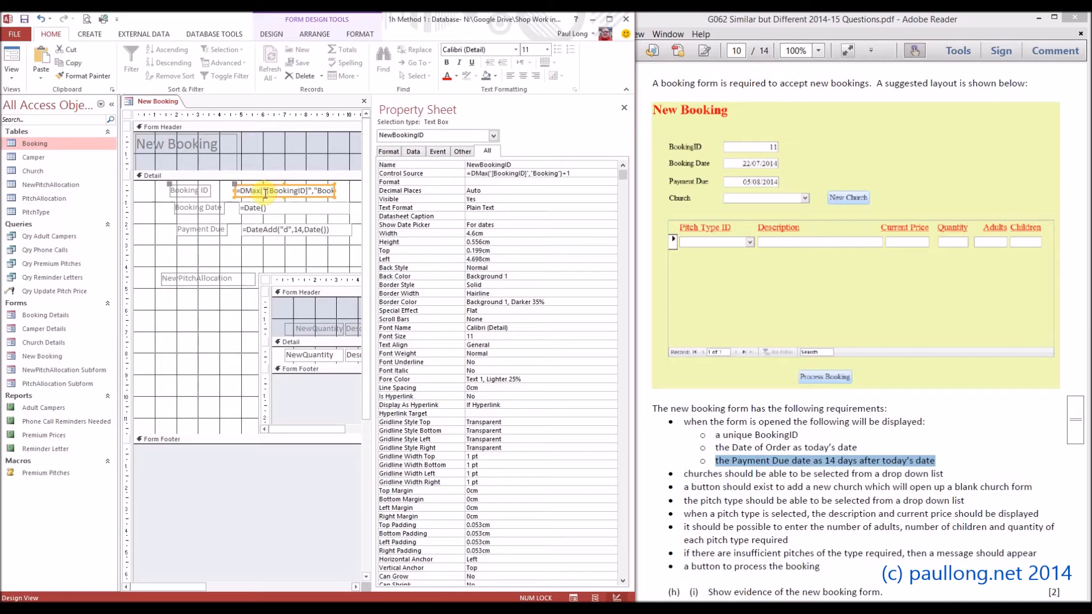
{"action": "left_click", "coordinate": [624, 108]}
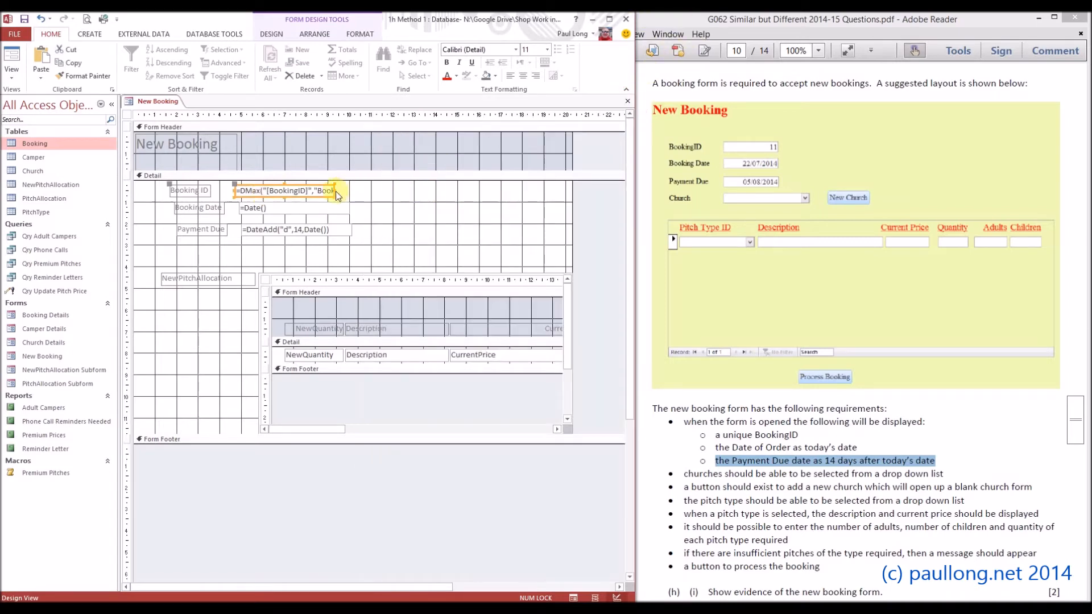
{"action": "left_click_drag", "start_coordinate": [334, 191], "coordinate": [411, 191]}
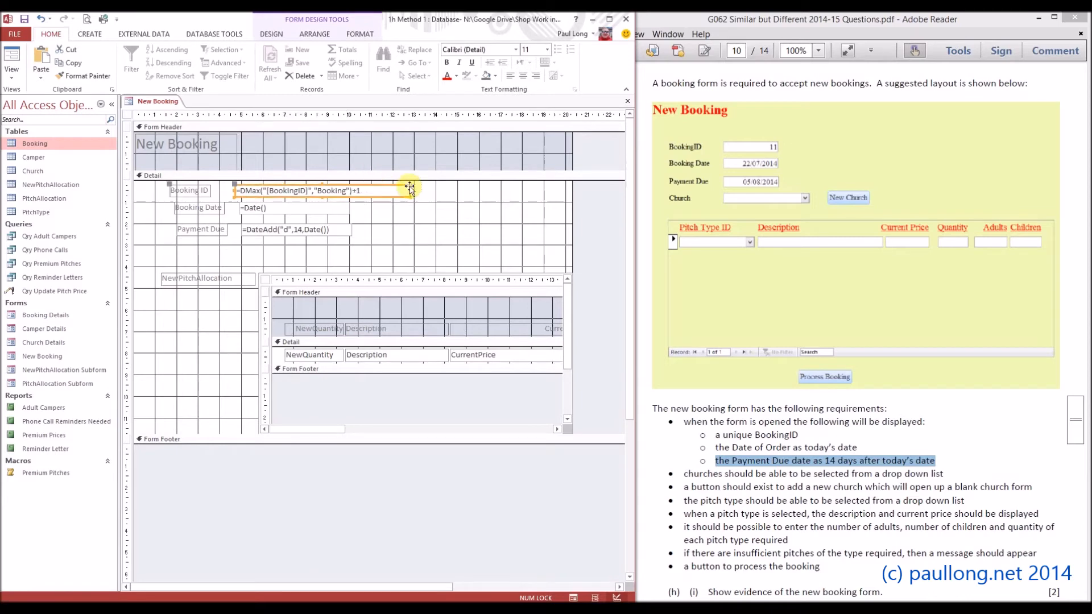
Examine the Booking and BookingID arguments of the DMax expression, check the booking ID in Form View and return to Design View.
{"action": "left_click", "coordinate": [336, 192]}
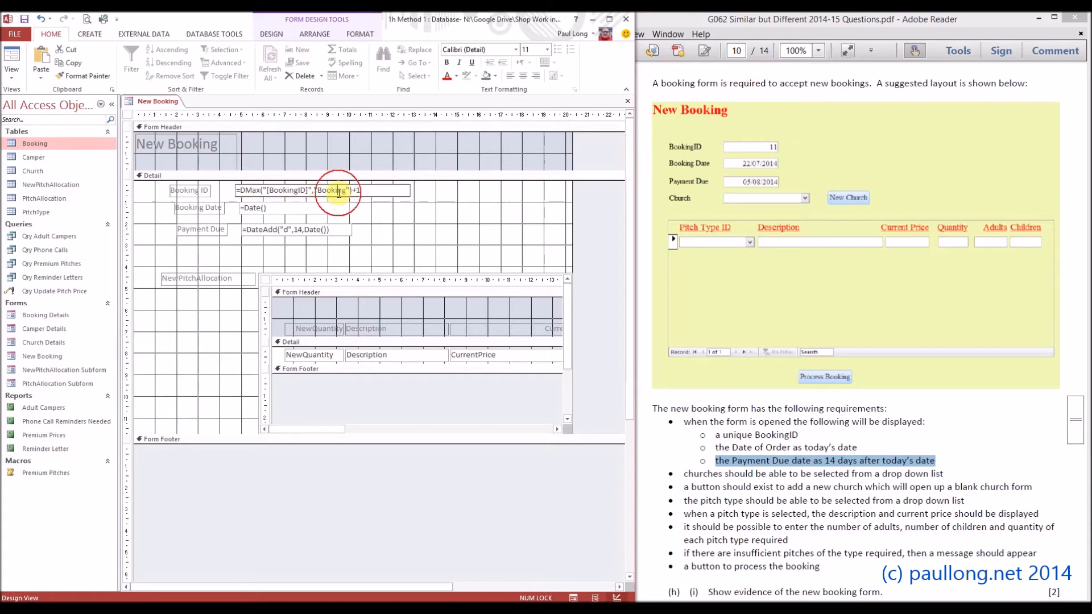
{"action": "left_click_drag", "start_coordinate": [314, 190], "coordinate": [343, 192]}
{"action": "left_click", "coordinate": [347, 191]}
{"action": "left_click_drag", "start_coordinate": [306, 190], "coordinate": [272, 192]}
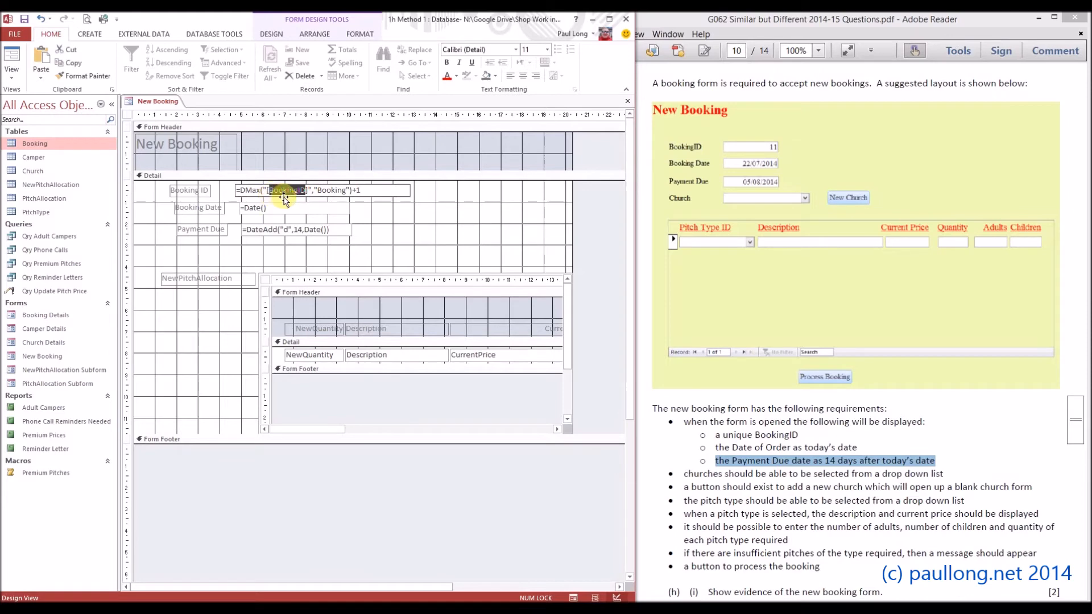
{"action": "left_click", "coordinate": [425, 209]}
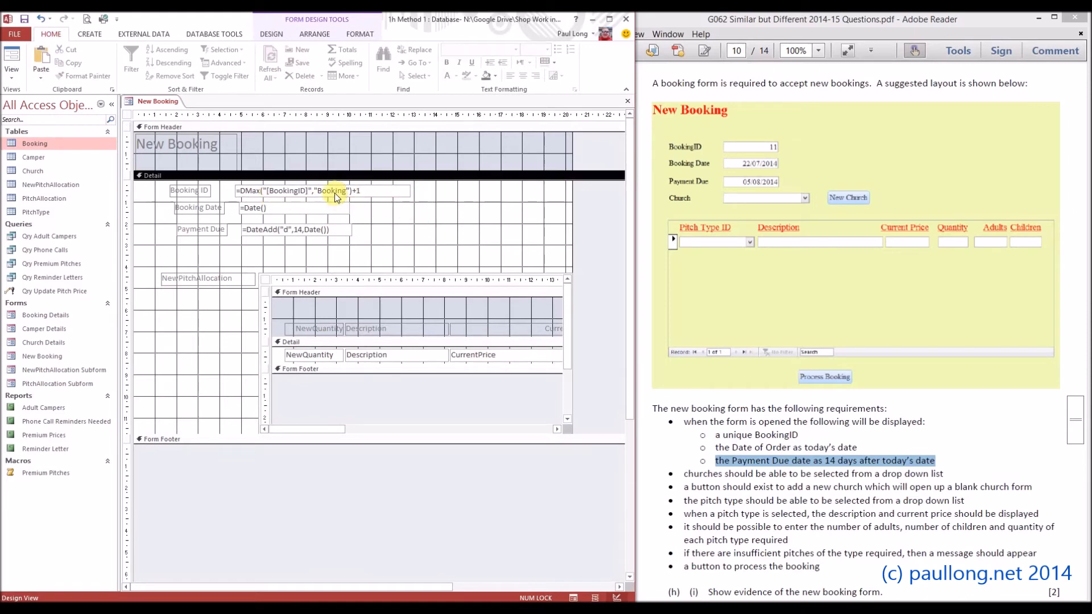
{"action": "left_click", "coordinate": [17, 64]}
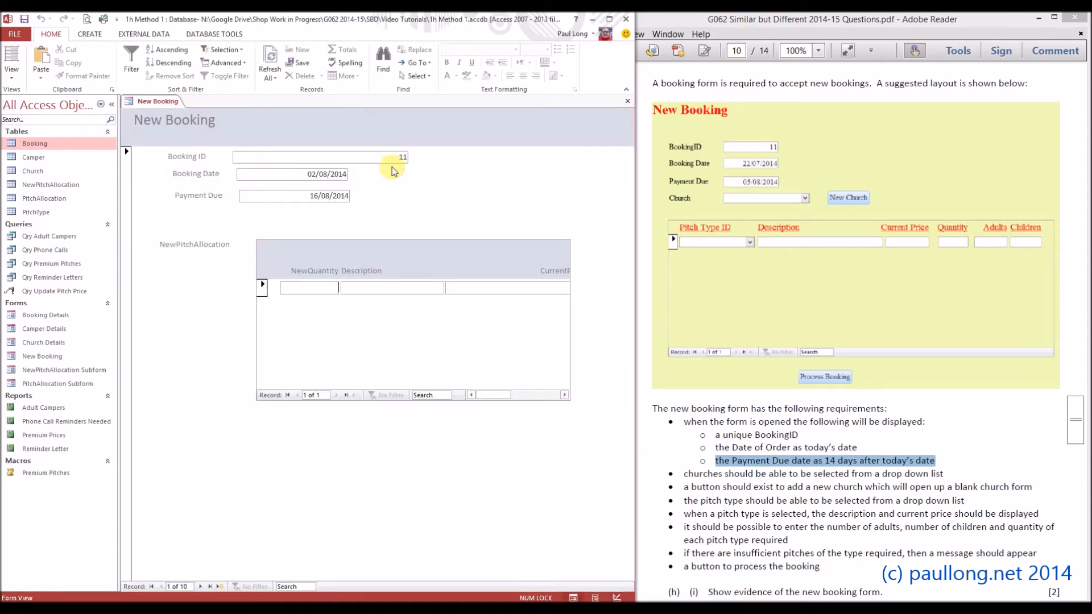
{"action": "left_click", "coordinate": [19, 76]}
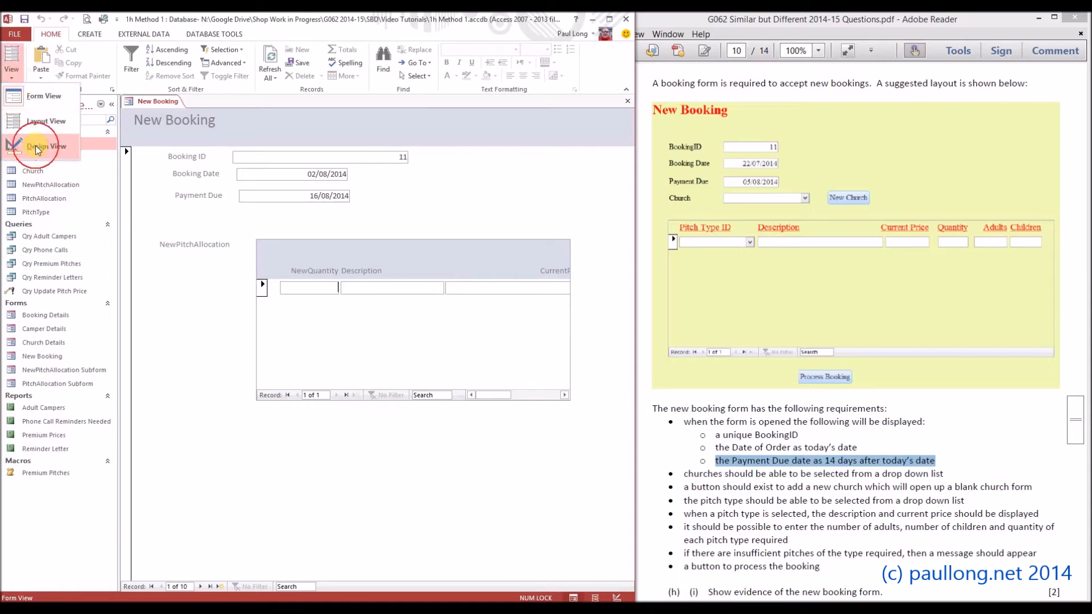
{"action": "left_click", "coordinate": [35, 146]}
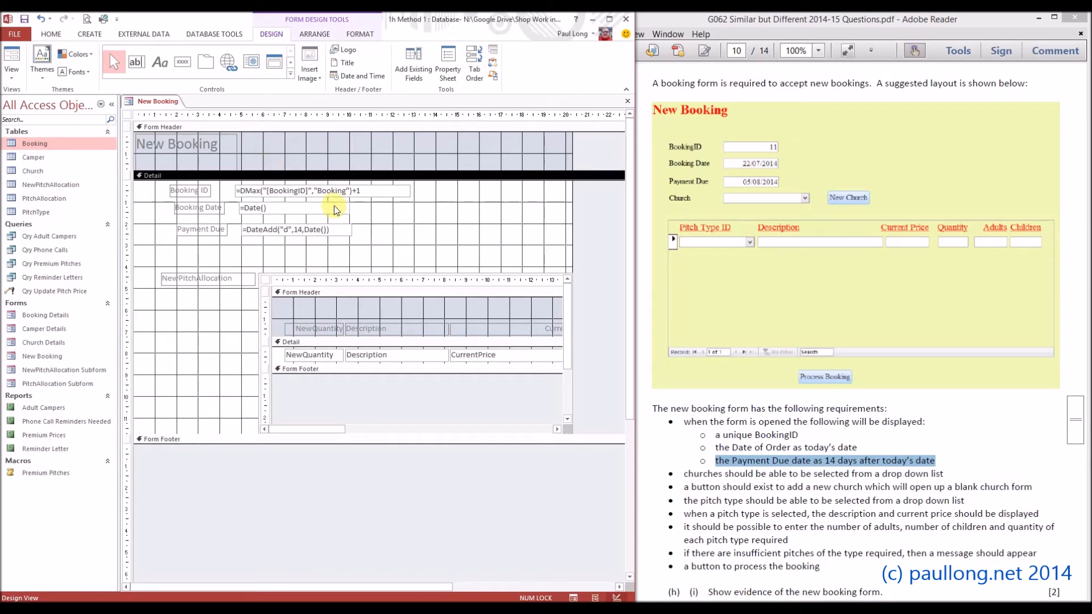
Draw a combo box about 5.4 cm wide below Payment Due that takes its values from the Church table.
{"action": "left_click", "coordinate": [290, 64]}
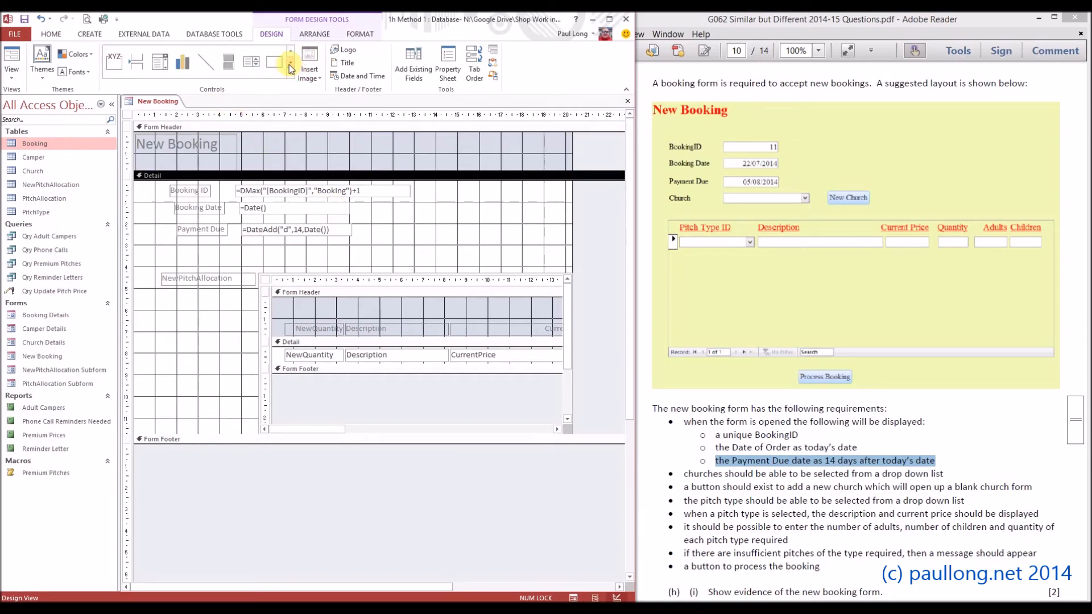
{"action": "left_click", "coordinate": [160, 61]}
{"action": "left_click_drag", "start_coordinate": [239, 241], "coordinate": [356, 255]}
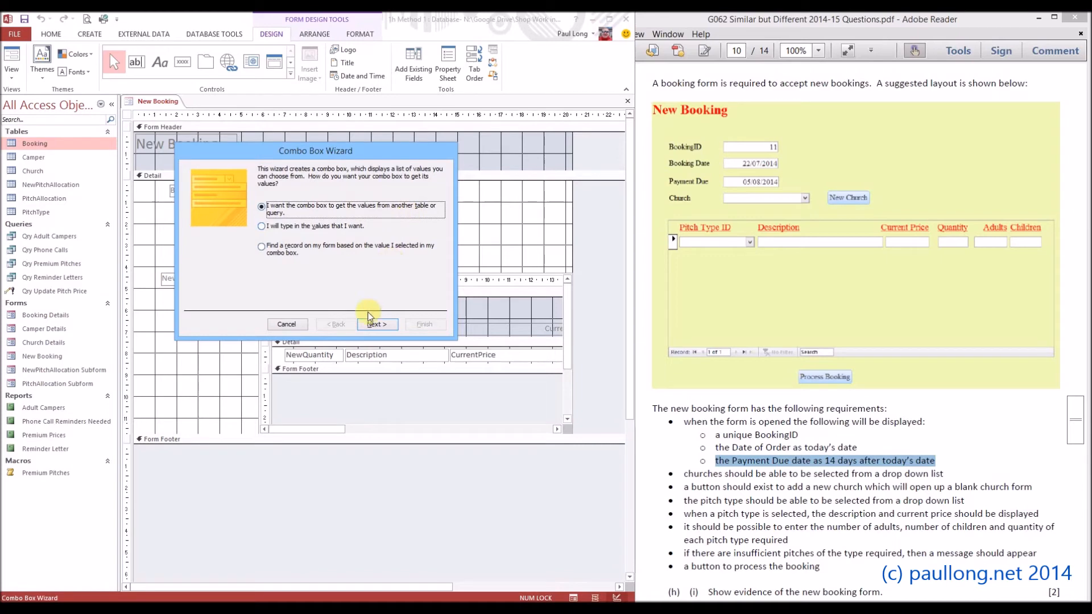
{"action": "left_click", "coordinate": [384, 326]}
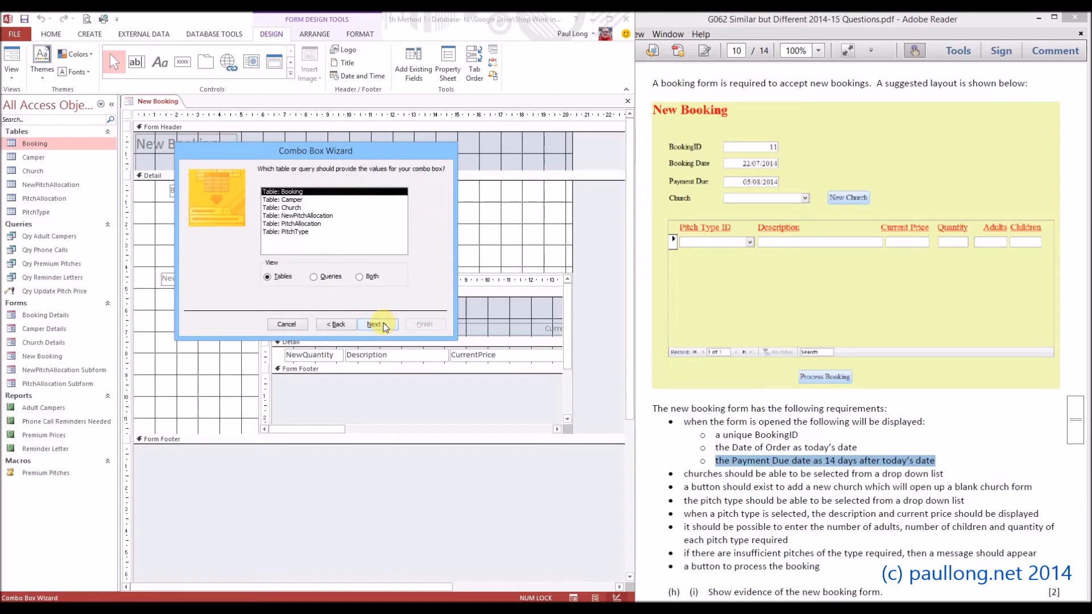
{"action": "left_click", "coordinate": [295, 208]}
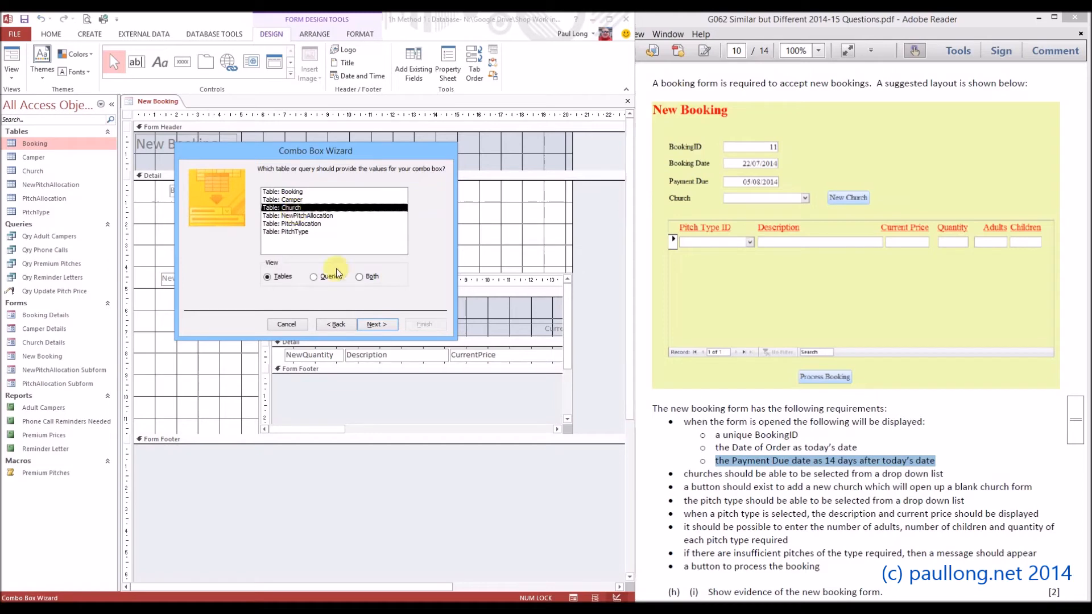
{"action": "left_click", "coordinate": [374, 327]}
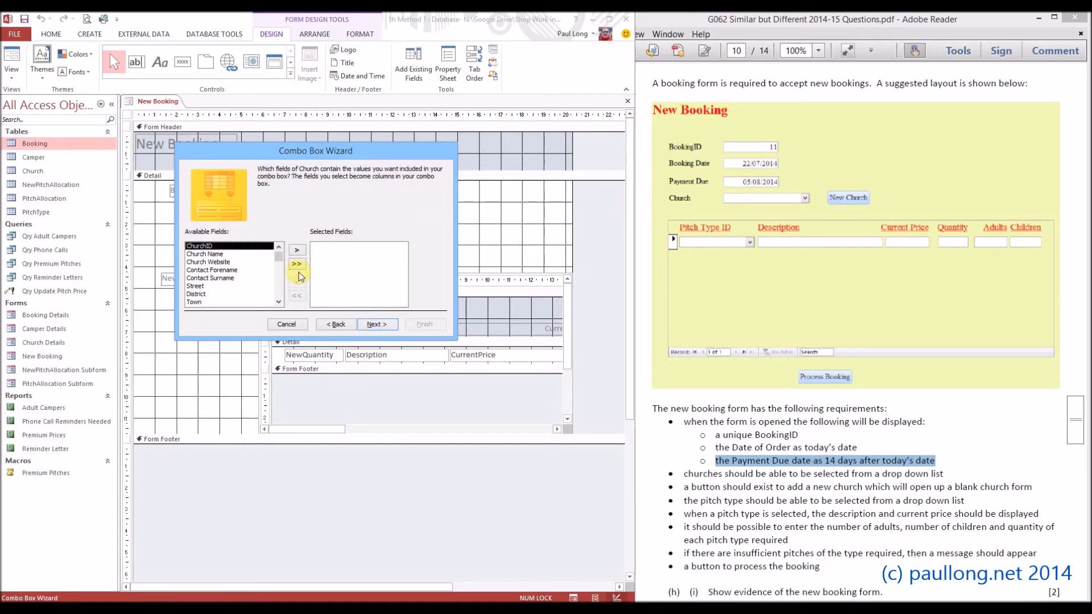
Include the ChurchID, Church Name and Postcode fields as the combo box's columns.
{"action": "left_click", "coordinate": [298, 251]}
{"action": "left_click", "coordinate": [296, 251]}
{"action": "left_click", "coordinate": [205, 295]}
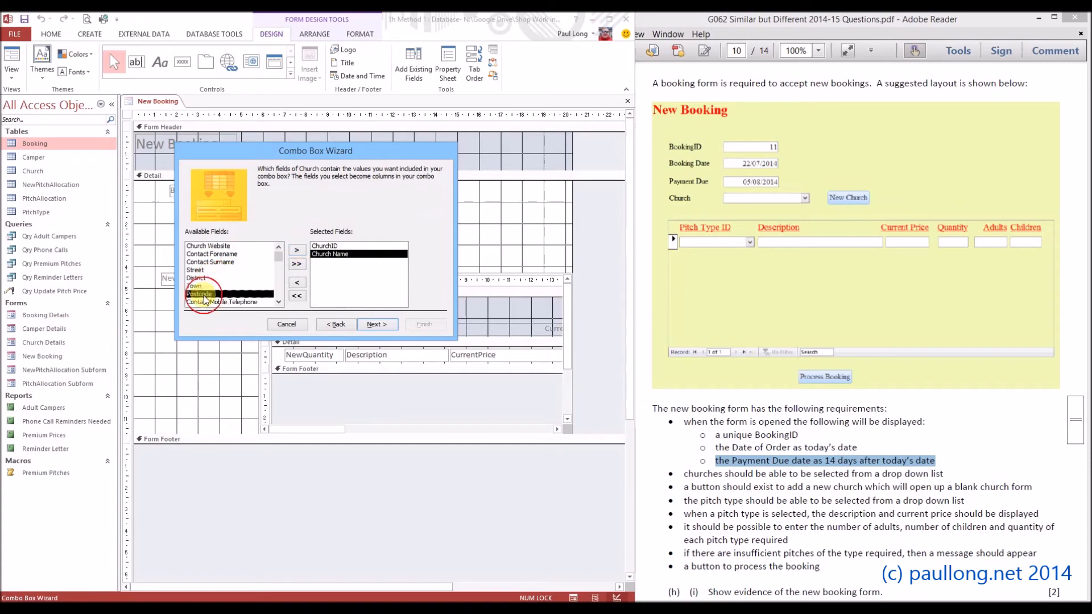
{"action": "left_click", "coordinate": [296, 250]}
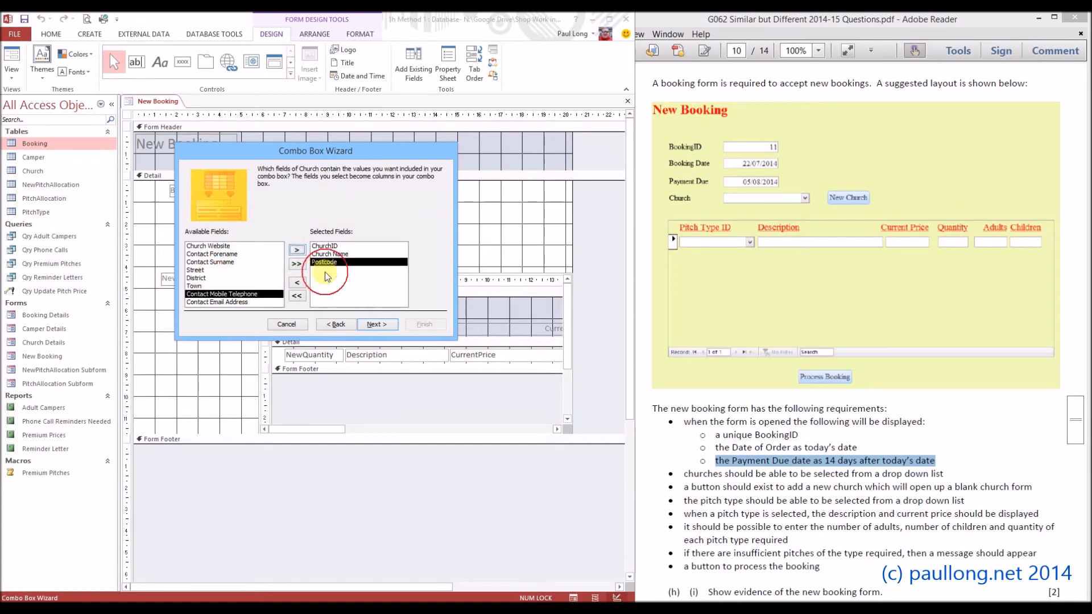
{"action": "left_click", "coordinate": [375, 325]}
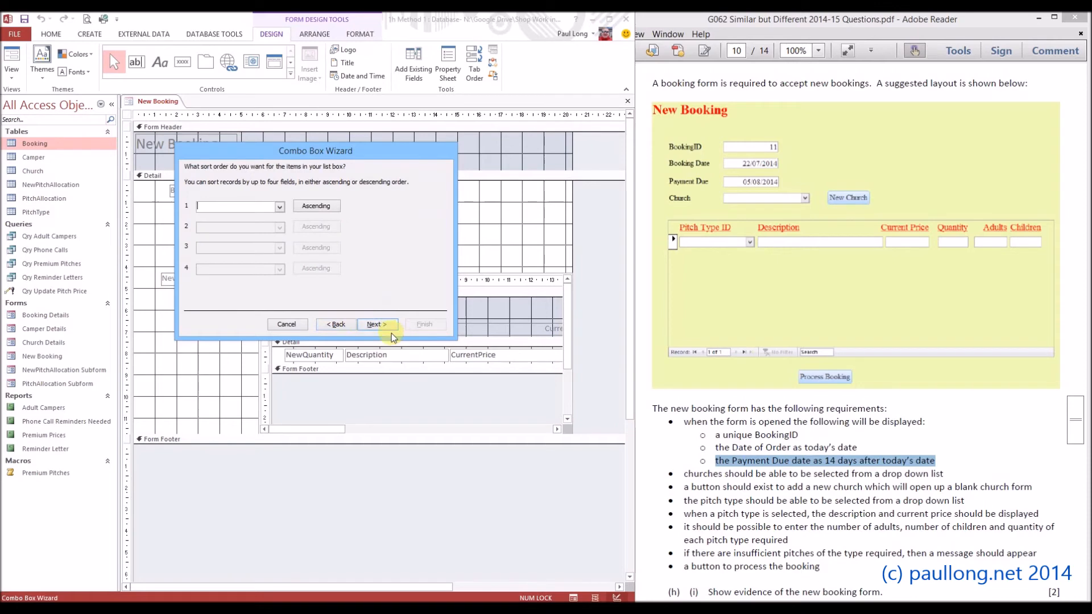
Leave the list unsorted, show the key column, and widen the Church Name and Postcode columns to about 5 cm and 2.9 cm.
{"action": "left_click", "coordinate": [378, 324]}
{"action": "left_click", "coordinate": [221, 212]}
{"action": "left_click_drag", "start_coordinate": [308, 228], "coordinate": [420, 227]}
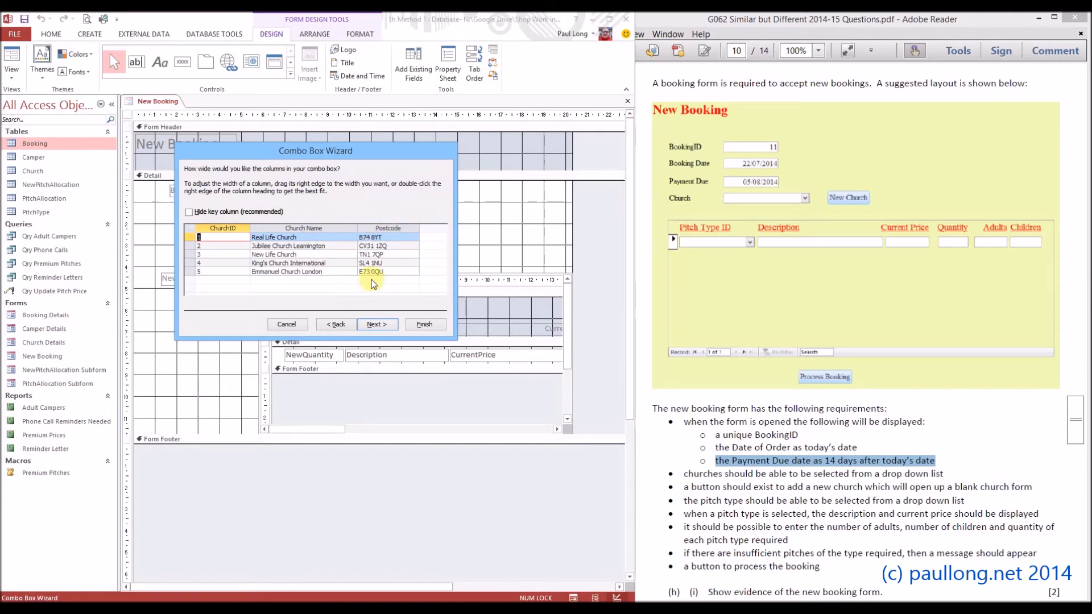
{"action": "left_click", "coordinate": [381, 326]}
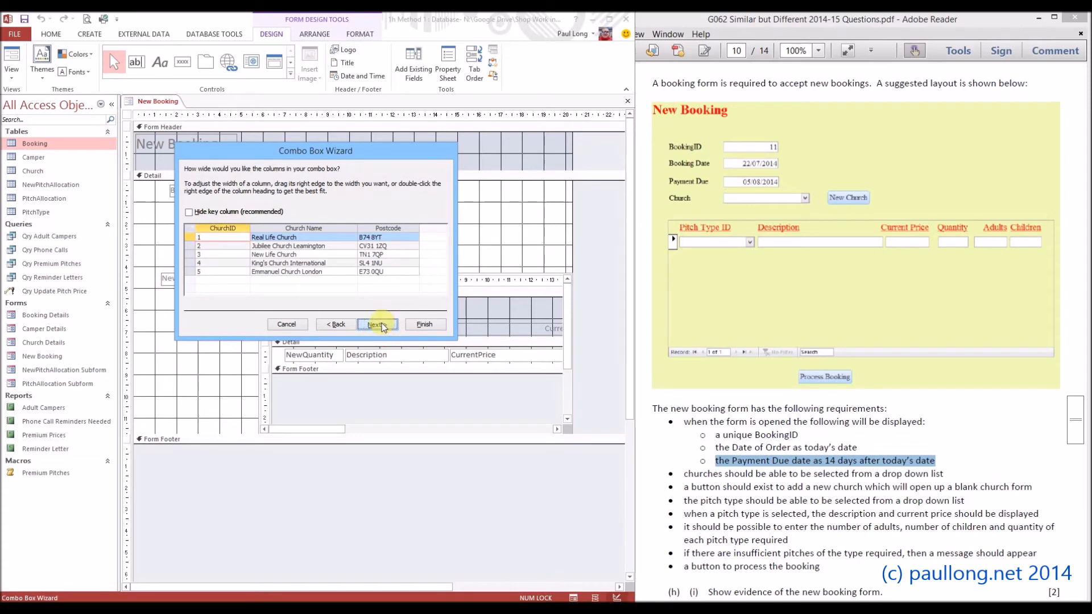
Choose ChurchID as the column whose value the combo box holds, moving the wizard clear of the form's fields.
{"action": "left_click", "coordinate": [272, 245]}
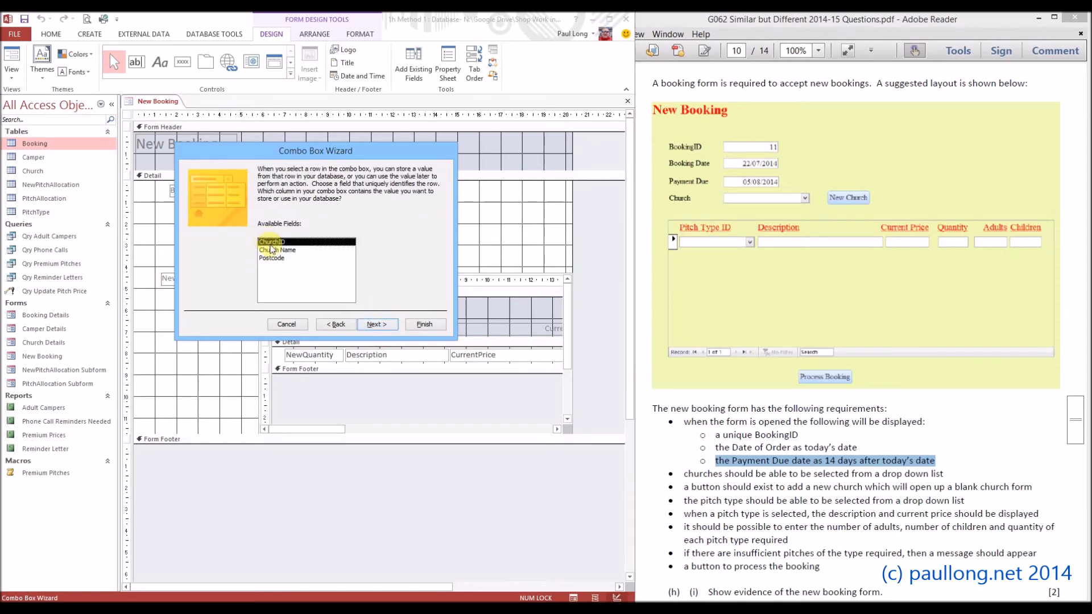
{"action": "left_click_drag", "start_coordinate": [306, 156], "coordinate": [475, 180]}
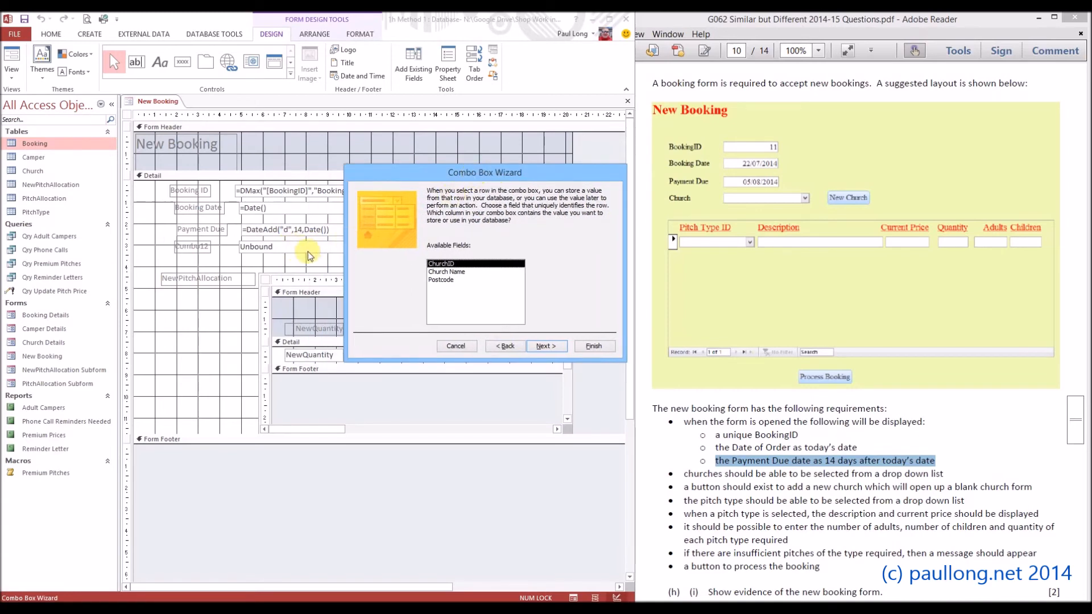
{"action": "left_click", "coordinate": [546, 347]}
Have the combo box remember its value for later use and finish it with the label "Church".
{"action": "left_click", "coordinate": [493, 247]}
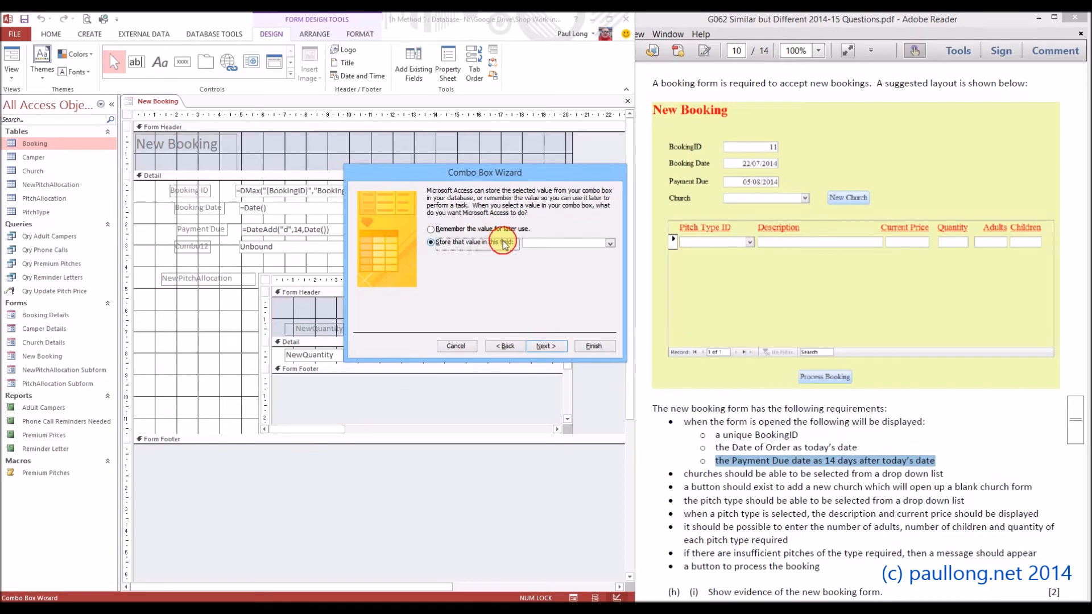
{"action": "left_click", "coordinate": [609, 243]}
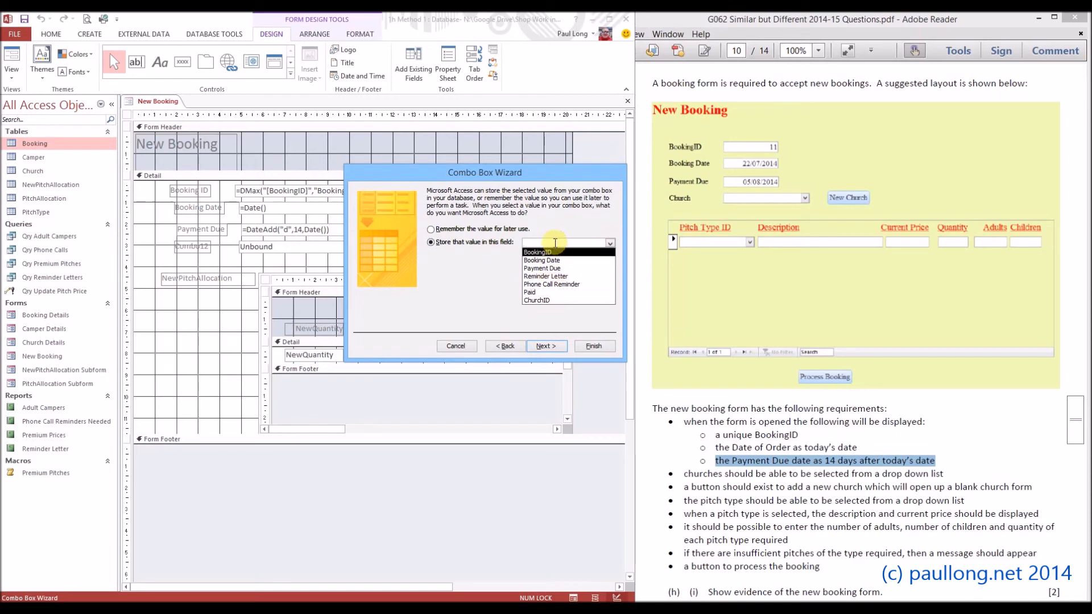
{"action": "left_click", "coordinate": [548, 230]}
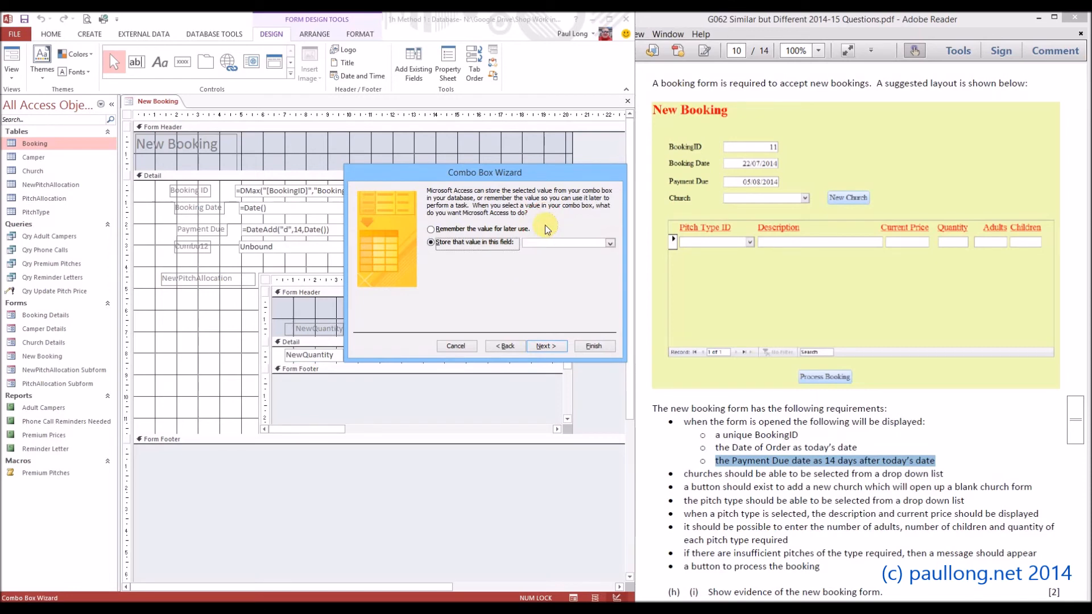
{"action": "left_click", "coordinate": [444, 230]}
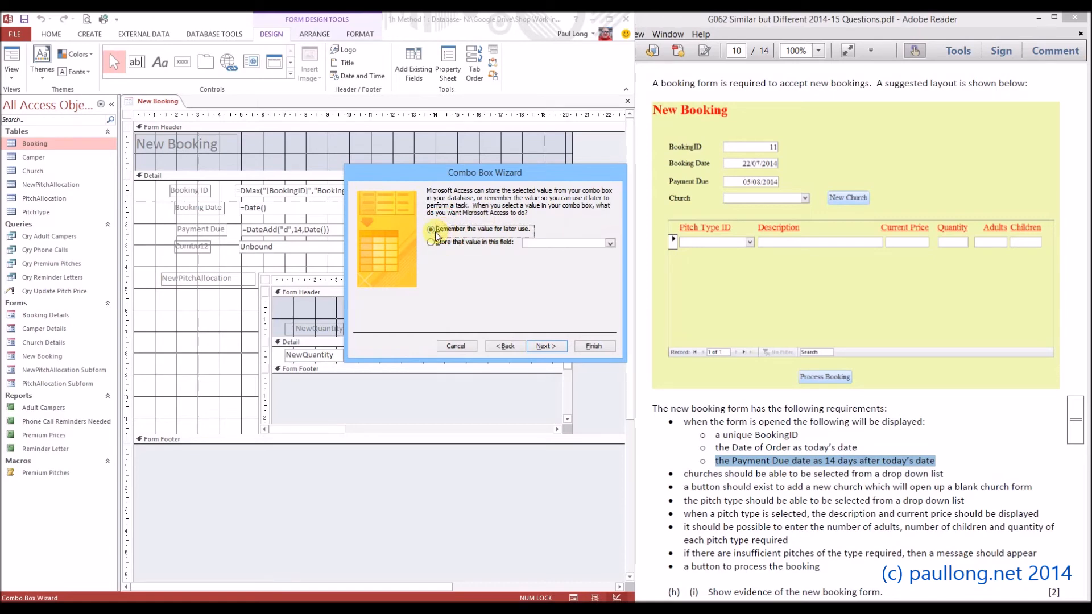
{"action": "left_click", "coordinate": [431, 230]}
{"action": "left_click", "coordinate": [543, 347]}
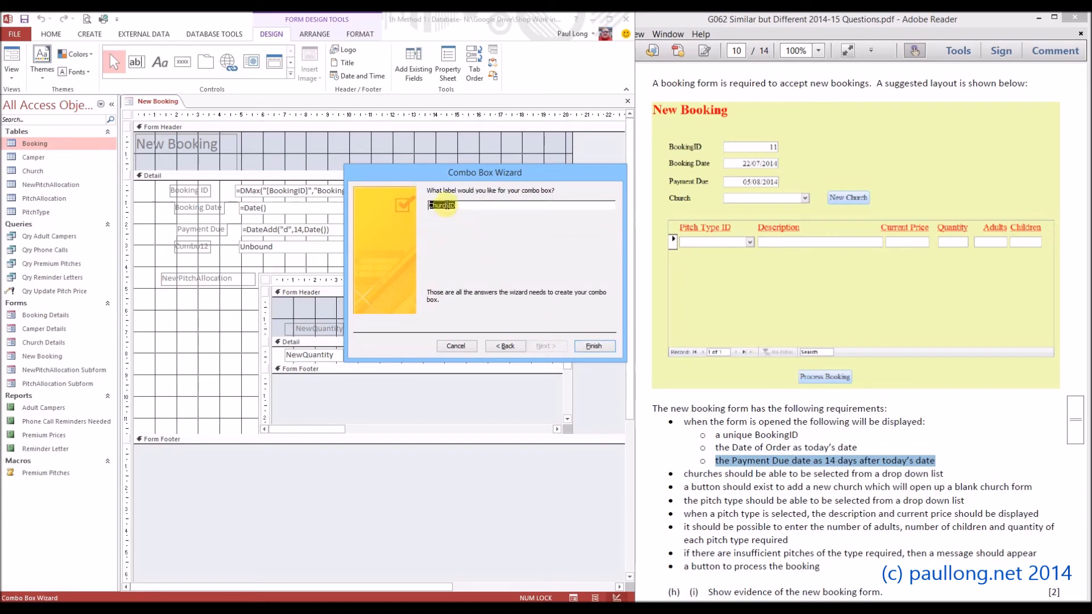
{"action": "left_click", "coordinate": [482, 208]}
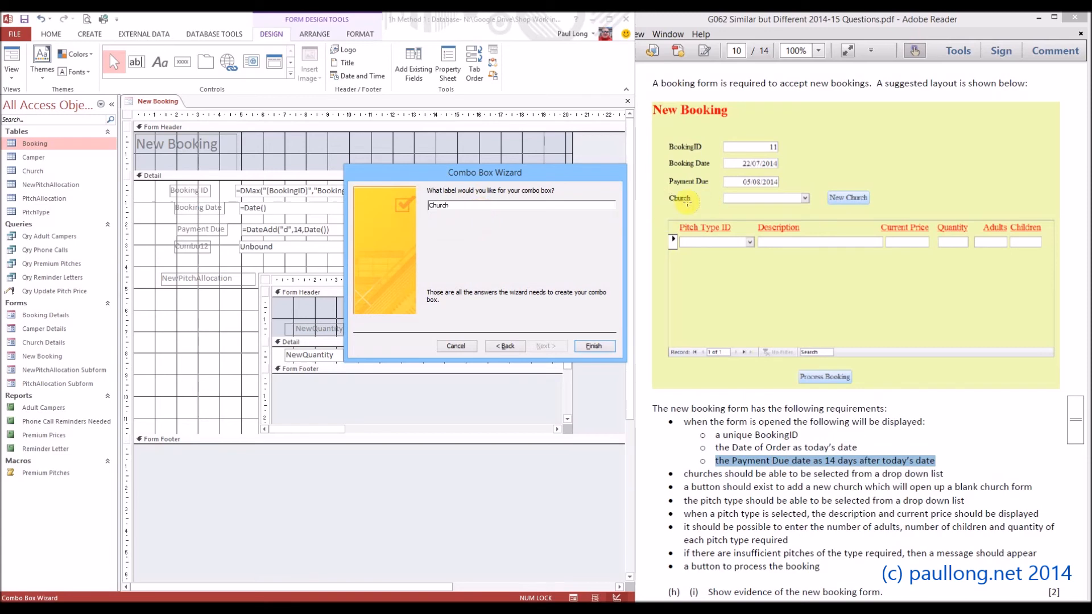
{"action": "left_click", "coordinate": [592, 345]}
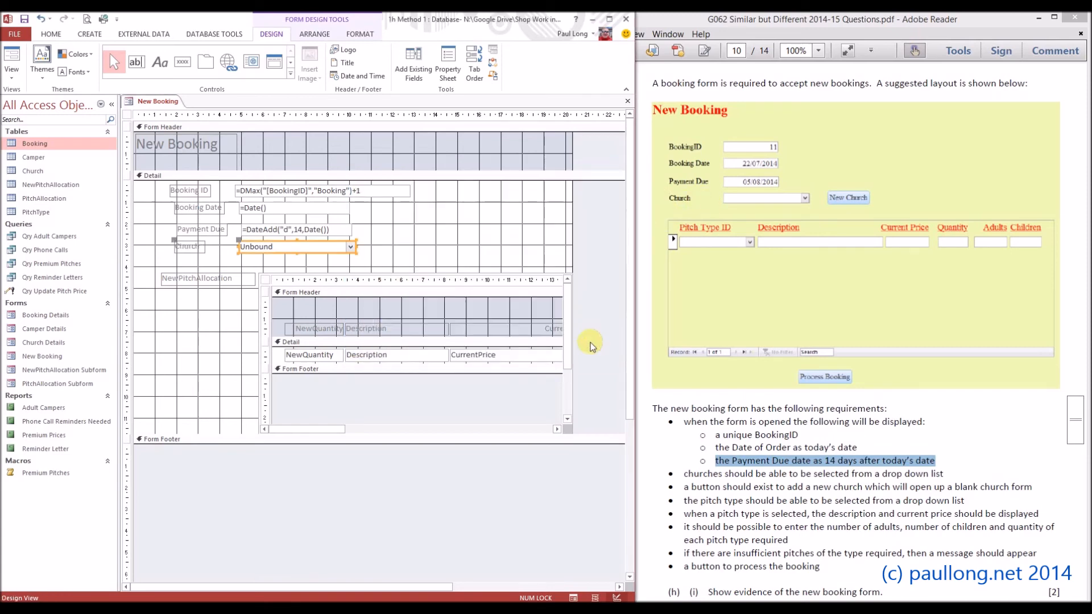
Rename the Church combo box as NewChurchID and close its properties.
{"action": "left_click", "coordinate": [256, 261]}
{"action": "left_click", "coordinate": [256, 251]}
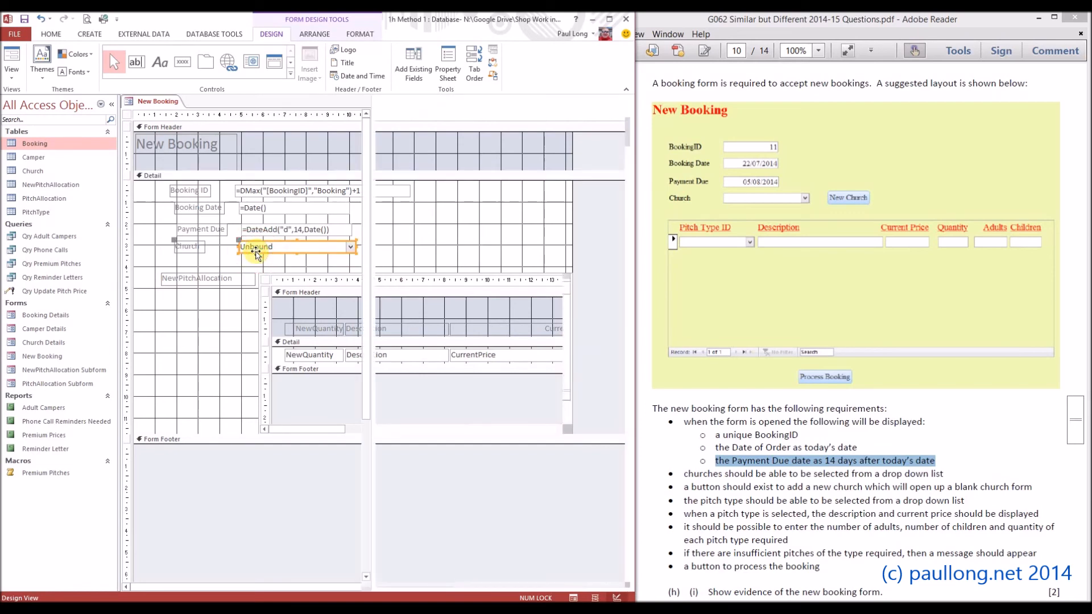
{"action": "double_click", "coordinate": [488, 165]}
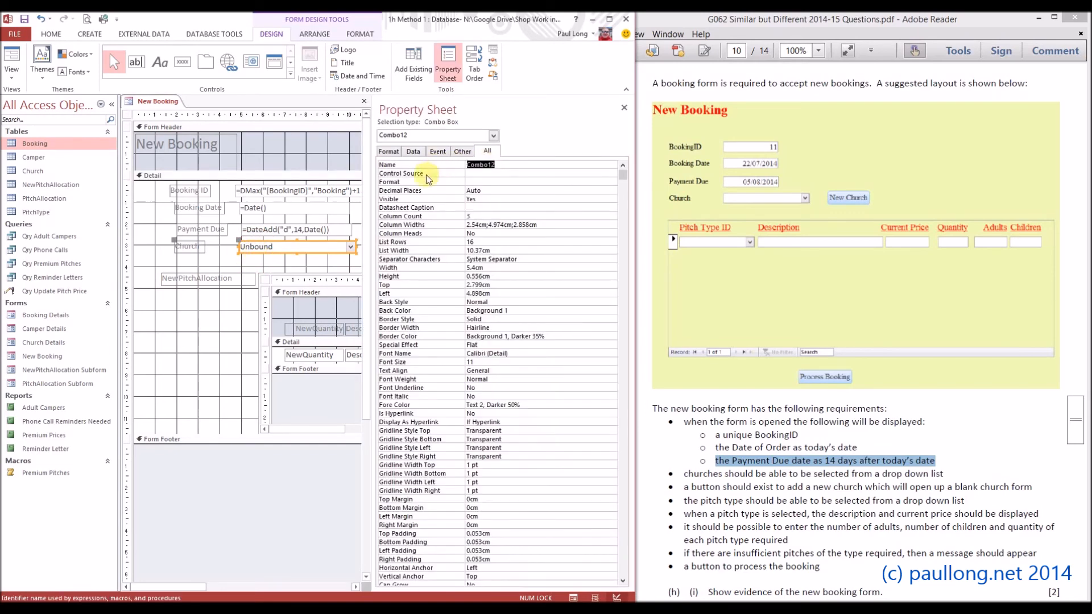
{"action": "type", "text": "NewChurchID"}
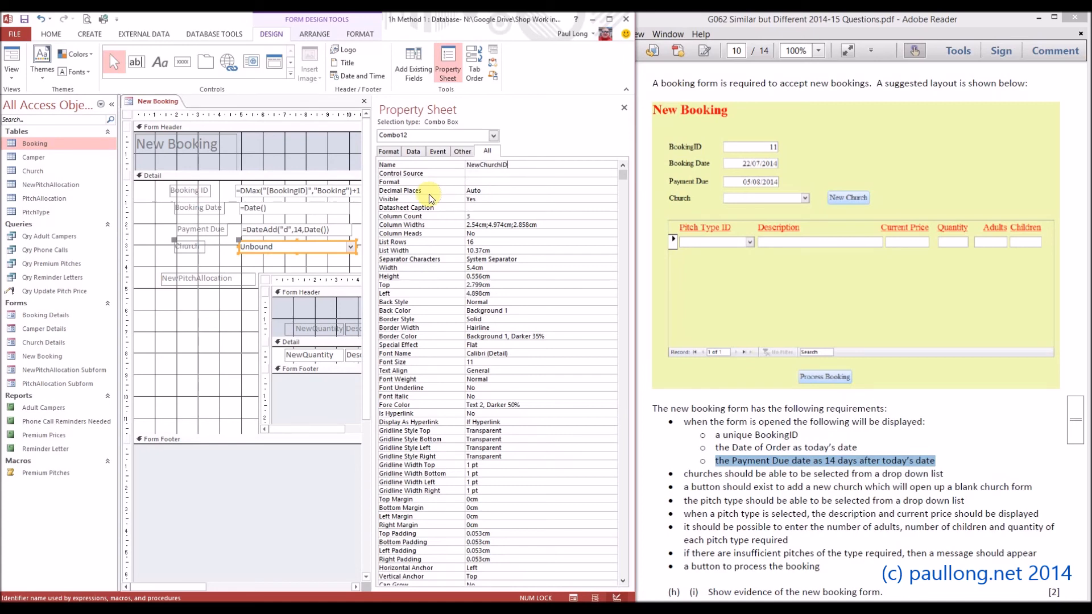
{"action": "left_click", "coordinate": [624, 108]}
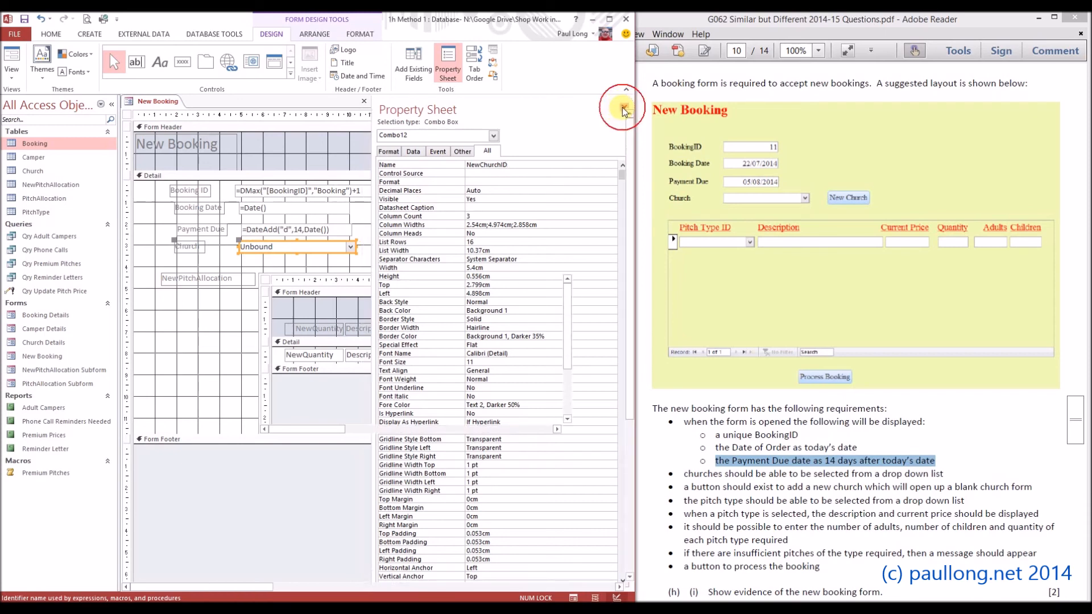
Test the Church drop-down in Form View by picking New Life Church, and check the booking ID and date fields.
{"action": "left_click", "coordinate": [16, 59]}
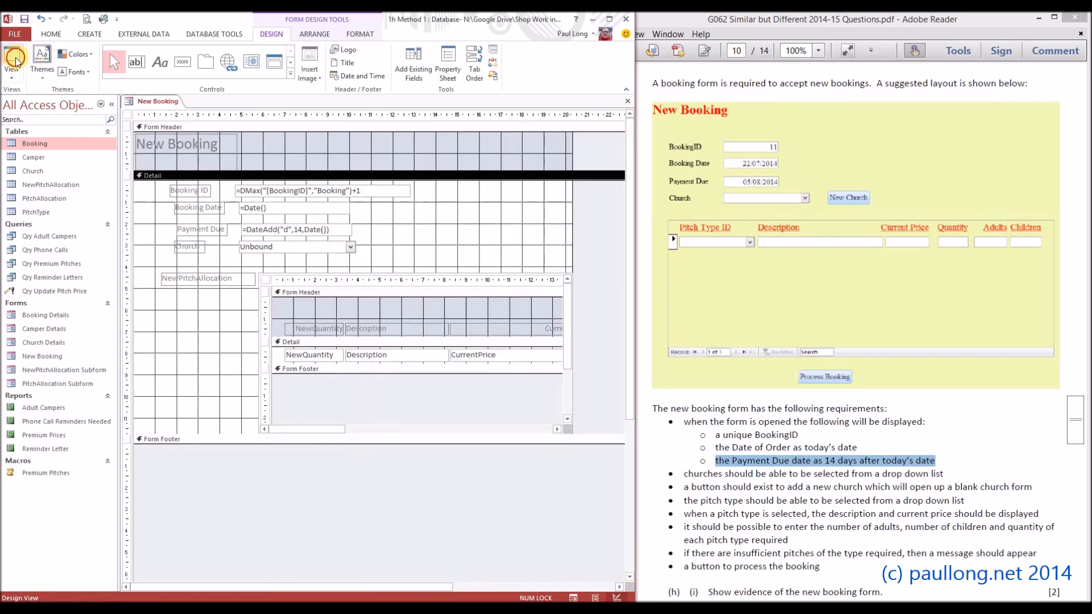
{"action": "left_click", "coordinate": [348, 214]}
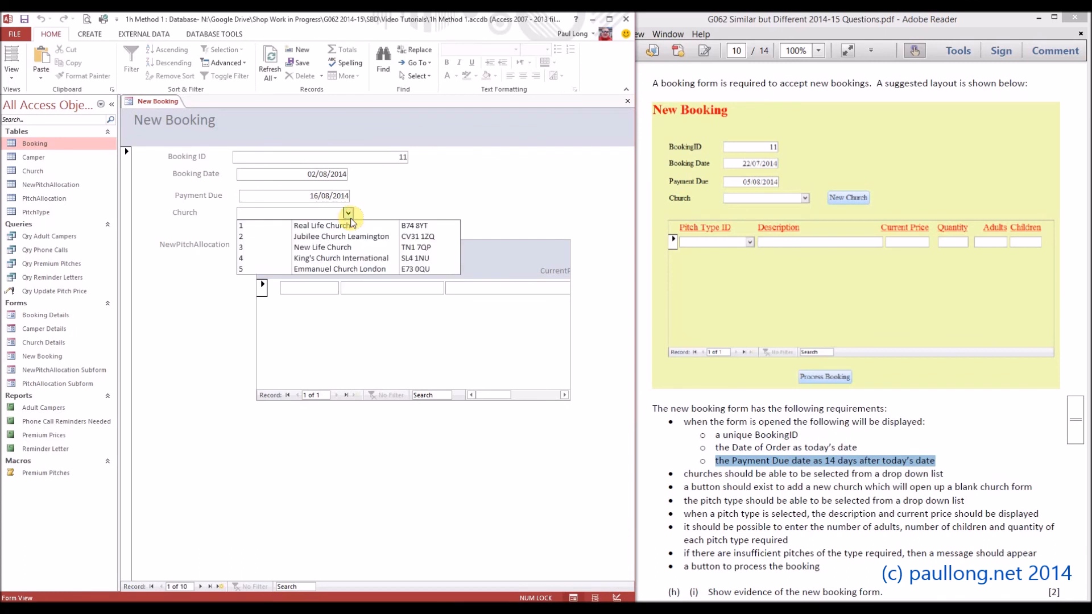
{"action": "left_click", "coordinate": [337, 250]}
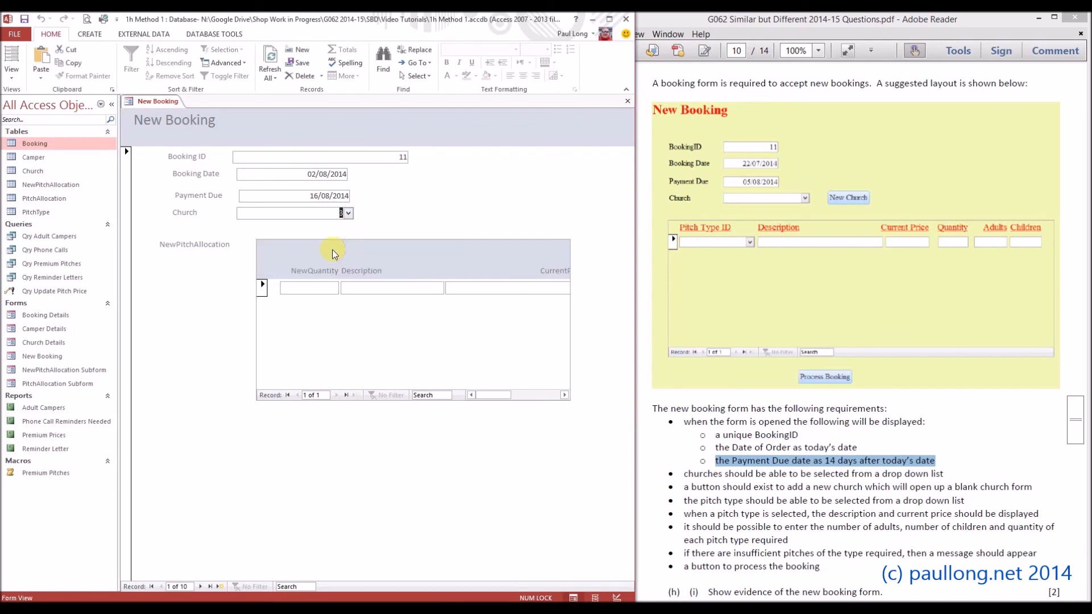
{"action": "left_click", "coordinate": [357, 156]}
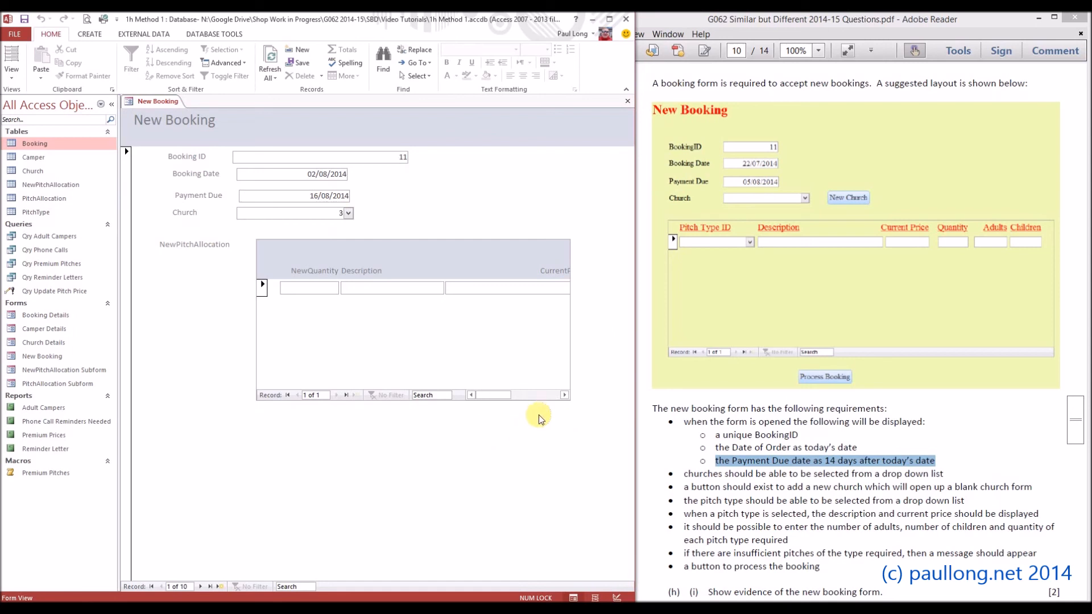
{"action": "left_click", "coordinate": [302, 175]}
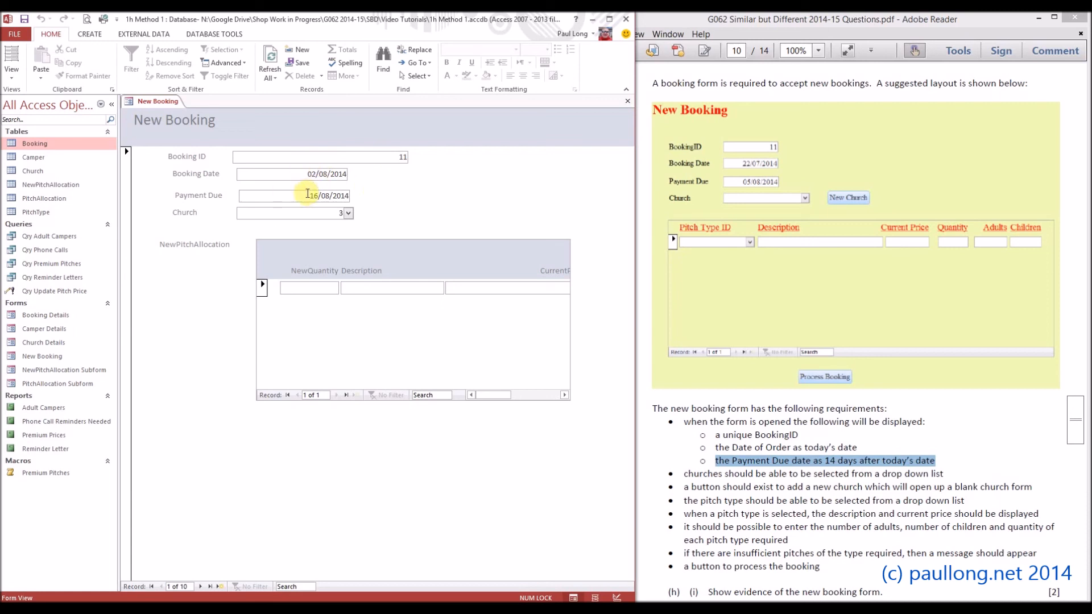